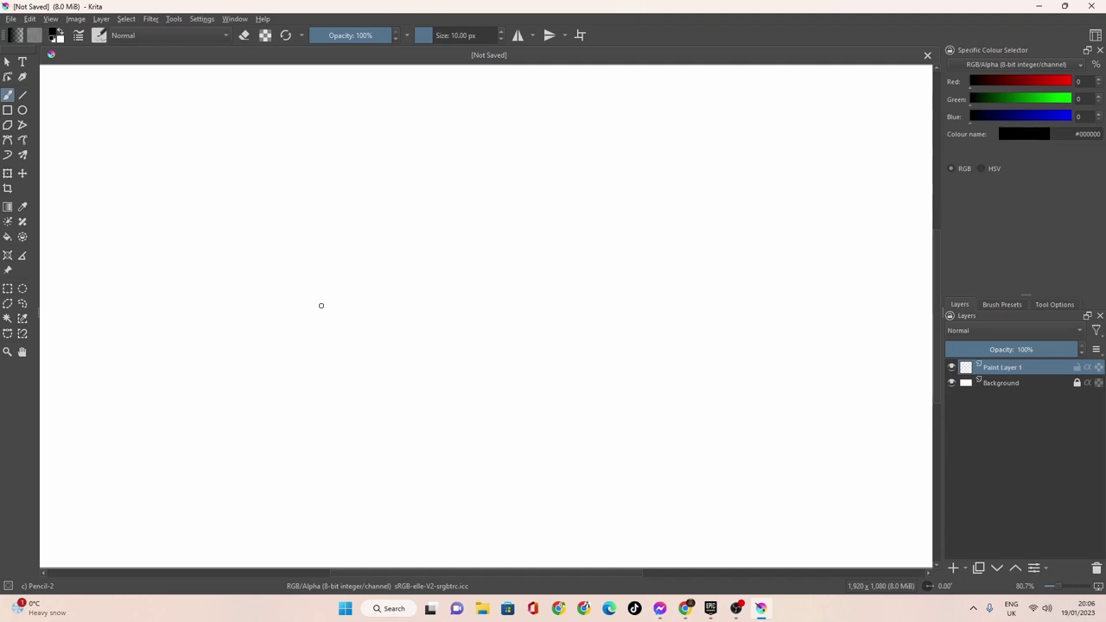
- Sketch a front-facing head with jaw, neck, shoulder-length hair and two shaded oval eyes in the upper-left area of the canvas
mouse_move(191, 152)
left_mouse_down()
mouse_move(102, 178)
mouse_move(198, 157)
mouse_move(216, 197)
mouse_move(209, 229)
mouse_move(183, 256)
mouse_move(136, 251)
mouse_move(107, 199)
mouse_move(115, 235)
mouse_move(152, 255)
mouse_move(210, 222)
left_mouse_up()
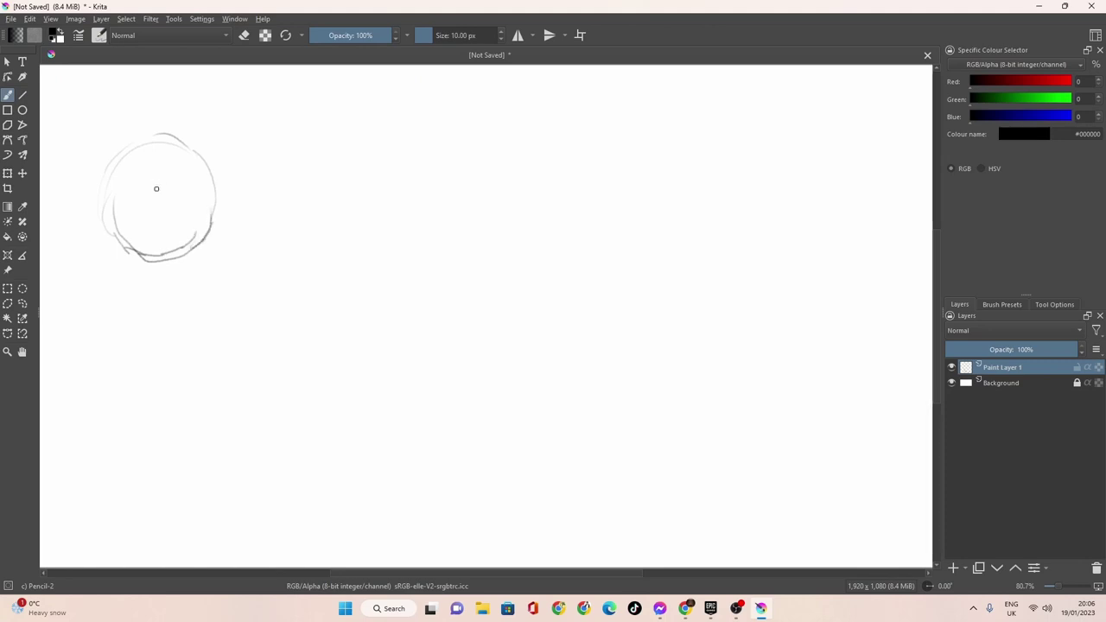
mouse_move(110, 197)
left_mouse_down()
mouse_move(126, 261)
mouse_move(166, 286)
mouse_move(204, 254)
mouse_move(208, 194)
mouse_move(193, 266)
mouse_move(169, 287)
mouse_move(139, 291)
mouse_move(145, 313)
mouse_move(122, 346)
left_mouse_up()
mouse_move(190, 268)
left_mouse_down()
mouse_move(187, 319)
mouse_move(214, 347)
left_mouse_up()
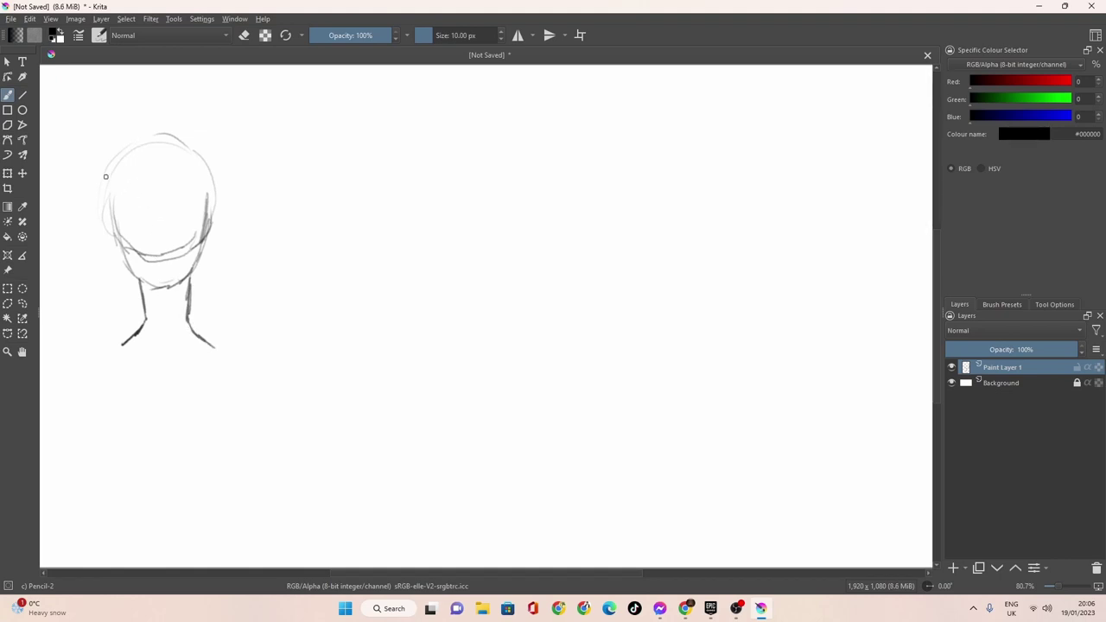
mouse_move(105, 177)
left_mouse_down()
mouse_move(99, 250)
mouse_move(115, 294)
mouse_move(131, 269)
mouse_move(195, 287)
mouse_move(213, 271)
mouse_move(219, 169)
mouse_move(151, 129)
mouse_move(108, 157)
left_mouse_up()
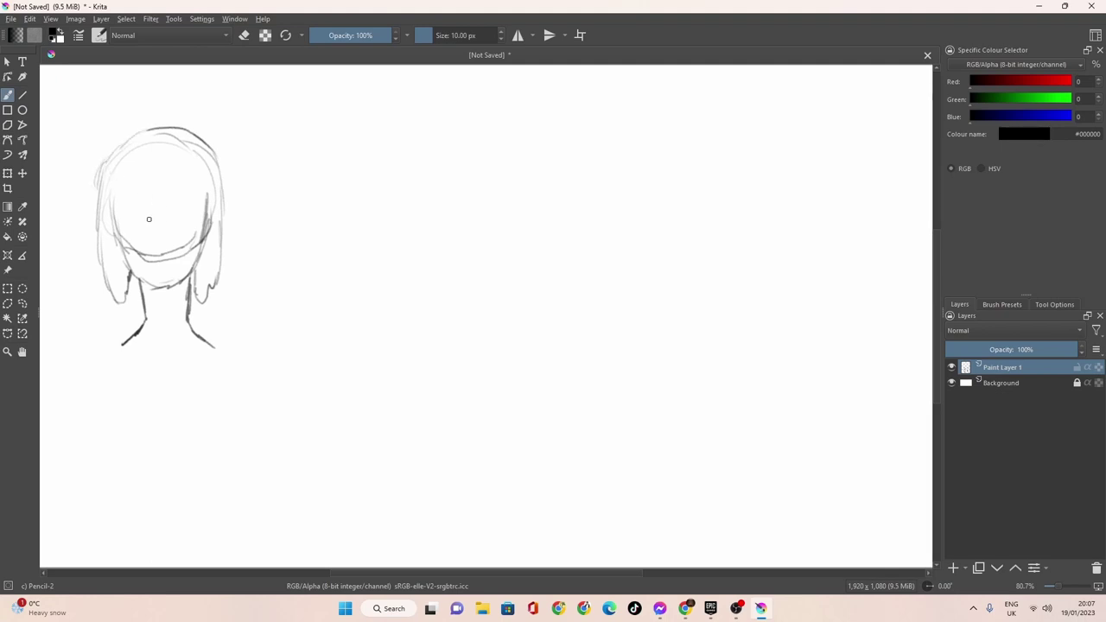
left_click_drag(144, 197, 144, 218)
left_click_drag(178, 215, 174, 203)
- Erase the construction curves across the lower face with the pencil brush in eraser mode at 73.88 px
left_click(244, 36)
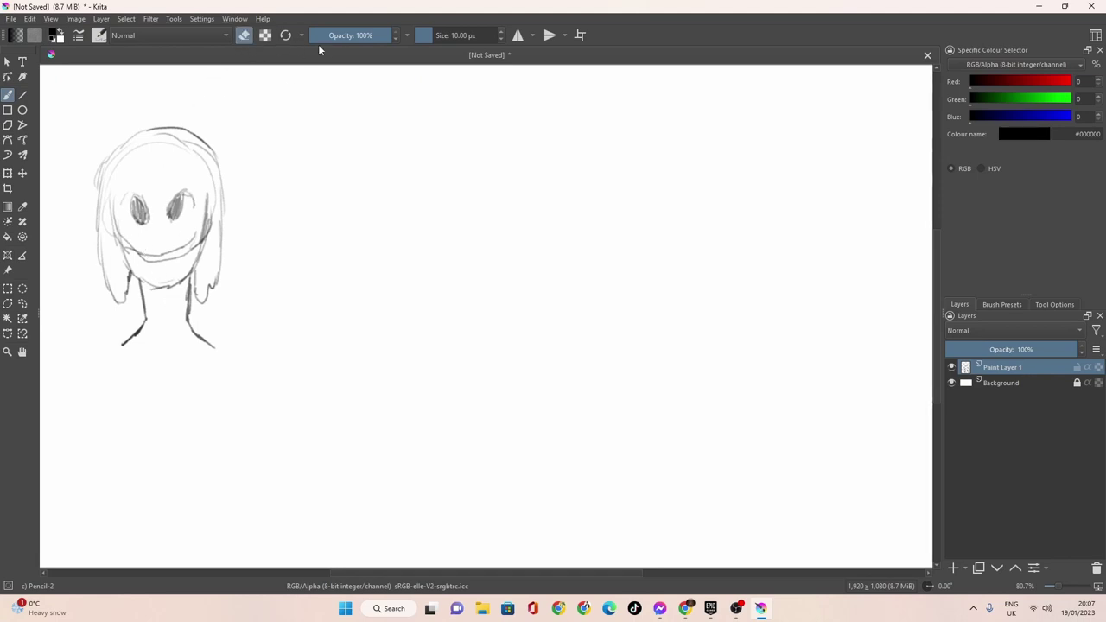
left_click(471, 35)
mouse_move(154, 260)
left_mouse_down()
mouse_move(148, 250)
mouse_move(171, 248)
mouse_move(176, 260)
mouse_move(178, 247)
mouse_move(153, 254)
mouse_move(135, 238)
left_mouse_up()
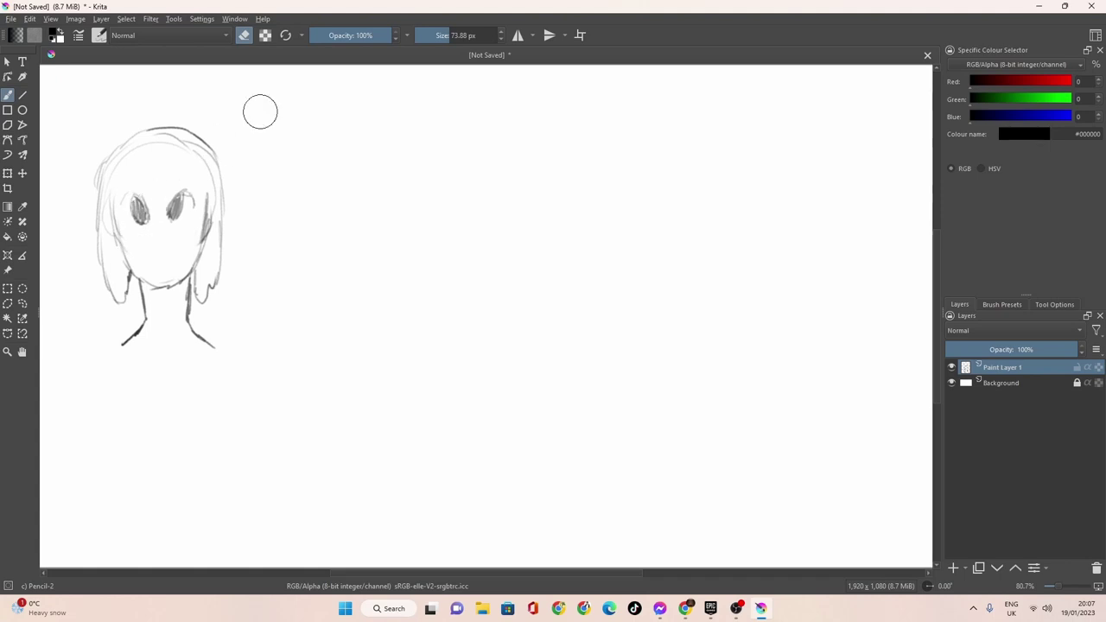
- With the pencil at 11.22 px, draw a wavy mouth and small nose, darken the hair outline and hatch the neck
left_click(424, 35)
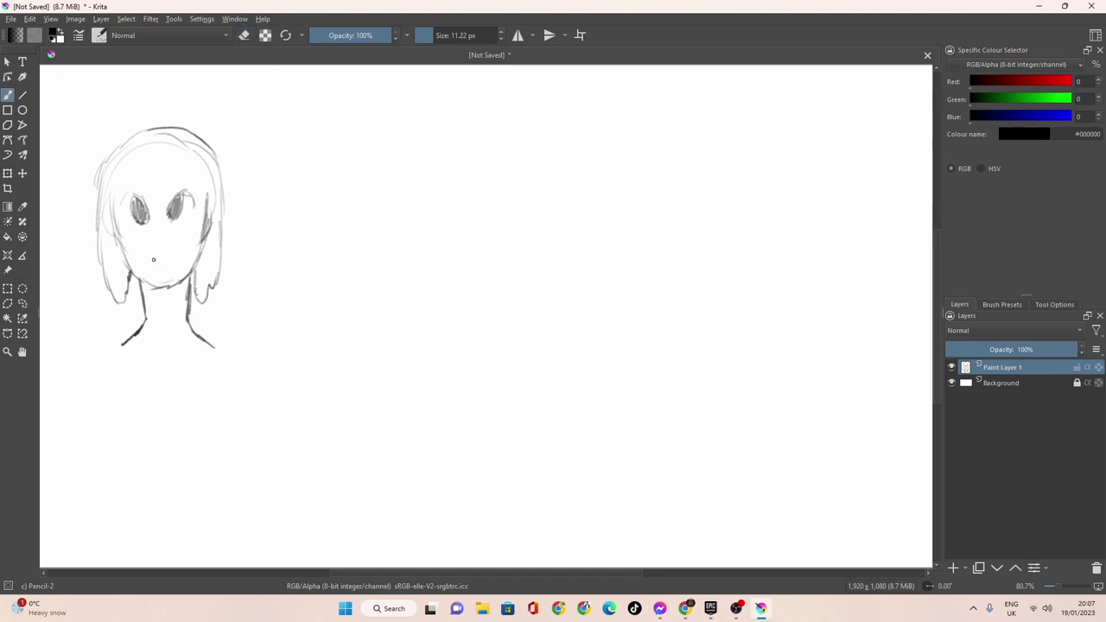
mouse_move(155, 259)
left_mouse_down()
mouse_move(183, 256)
mouse_move(140, 258)
mouse_move(185, 254)
left_mouse_up()
mouse_move(113, 197)
left_mouse_down()
mouse_move(136, 140)
mouse_move(103, 181)
left_mouse_up()
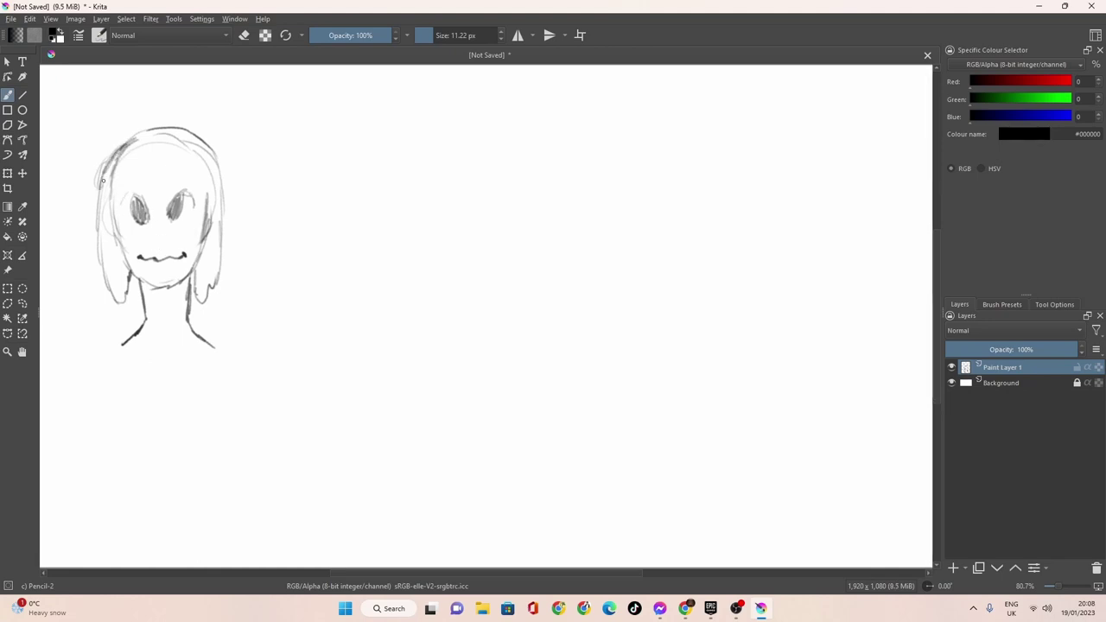
mouse_move(199, 148)
left_mouse_down()
mouse_move(209, 208)
mouse_move(194, 138)
mouse_move(215, 155)
mouse_move(225, 196)
mouse_move(210, 156)
mouse_move(144, 135)
left_mouse_up()
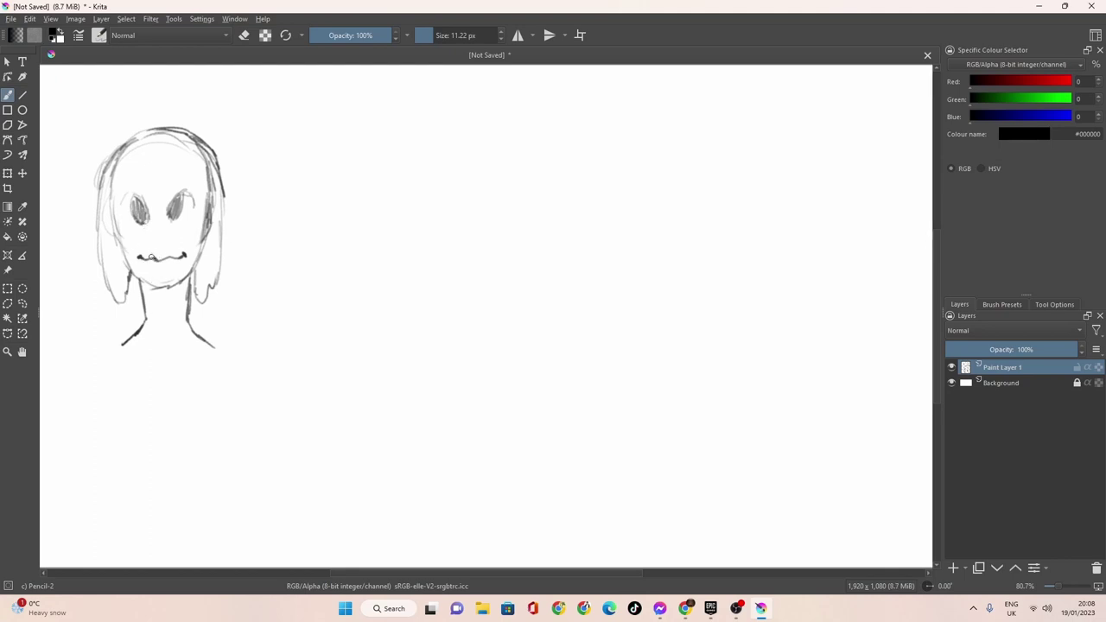
mouse_move(161, 237)
left_mouse_down()
mouse_move(151, 238)
mouse_move(166, 239)
left_mouse_up()
mouse_move(189, 279)
left_mouse_down()
mouse_move(152, 317)
mouse_move(151, 284)
mouse_move(144, 293)
mouse_move(160, 292)
mouse_move(152, 303)
mouse_move(169, 290)
mouse_move(151, 310)
mouse_move(177, 283)
mouse_move(156, 311)
mouse_move(182, 283)
mouse_move(161, 310)
left_mouse_up()
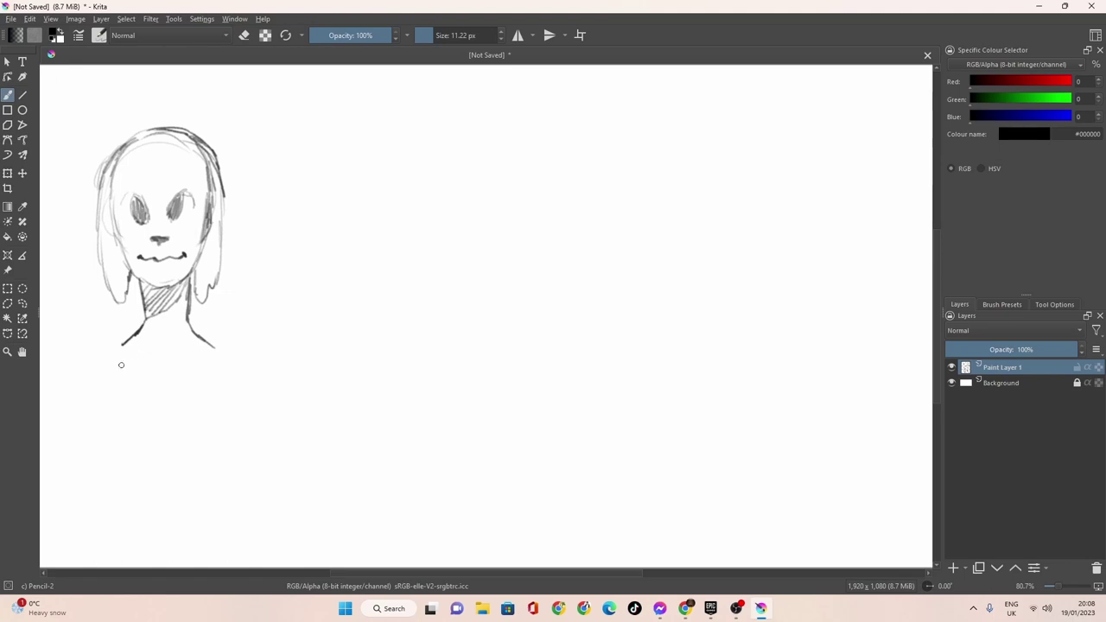
- Sketch the figure's collarbones and rounded chest down to the lower ribcage, plus a wing's peaked upper edge behind the right shoulder
mouse_move(119, 359)
left_mouse_down()
mouse_move(159, 380)
mouse_move(220, 357)
left_mouse_up()
mouse_move(209, 336)
left_mouse_down()
mouse_move(263, 300)
mouse_move(323, 339)
mouse_move(344, 357)
left_mouse_up()
mouse_move(220, 352)
left_mouse_down()
mouse_move(114, 340)
mouse_move(90, 447)
left_mouse_up()
mouse_move(107, 384)
left_mouse_down()
mouse_move(113, 491)
mouse_move(107, 383)
left_mouse_up()
mouse_move(145, 357)
left_mouse_down()
mouse_move(174, 355)
mouse_move(226, 382)
mouse_move(246, 470)
left_mouse_up()
mouse_move(218, 353)
left_mouse_down()
mouse_move(243, 440)
mouse_move(234, 497)
left_mouse_up()
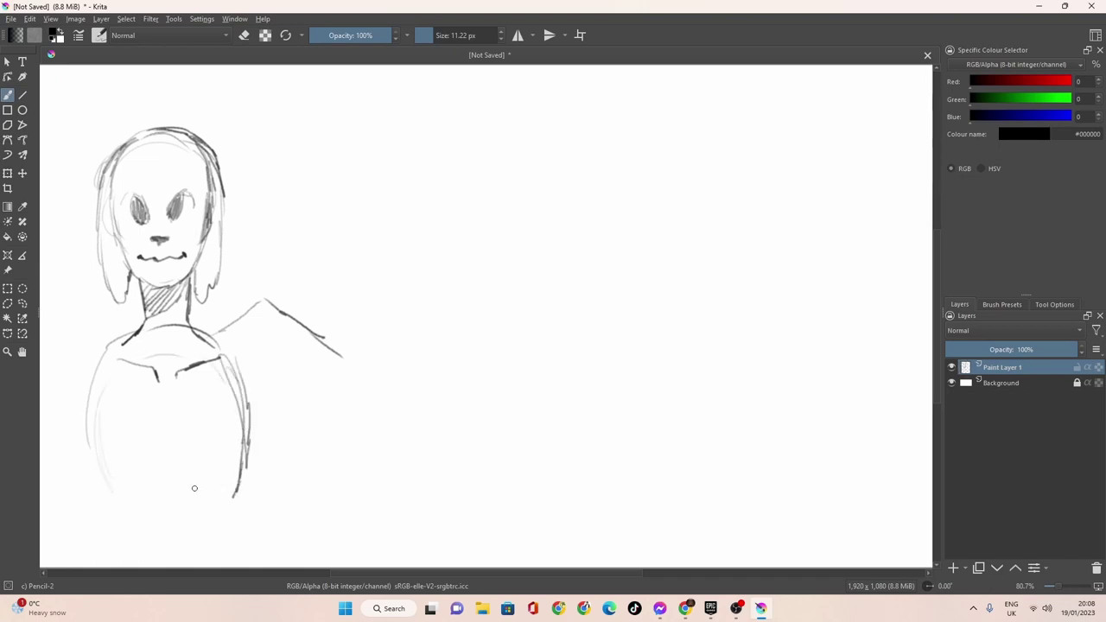
mouse_move(105, 494)
left_mouse_down()
mouse_move(149, 481)
mouse_move(227, 494)
left_mouse_up()
- Sketch the arm on the wing side, both sides of the waist and a vertical centre line down the torso
mouse_move(213, 342)
left_mouse_down()
mouse_move(247, 350)
mouse_move(210, 353)
mouse_move(269, 382)
mouse_move(282, 435)
mouse_move(275, 501)
left_mouse_up()
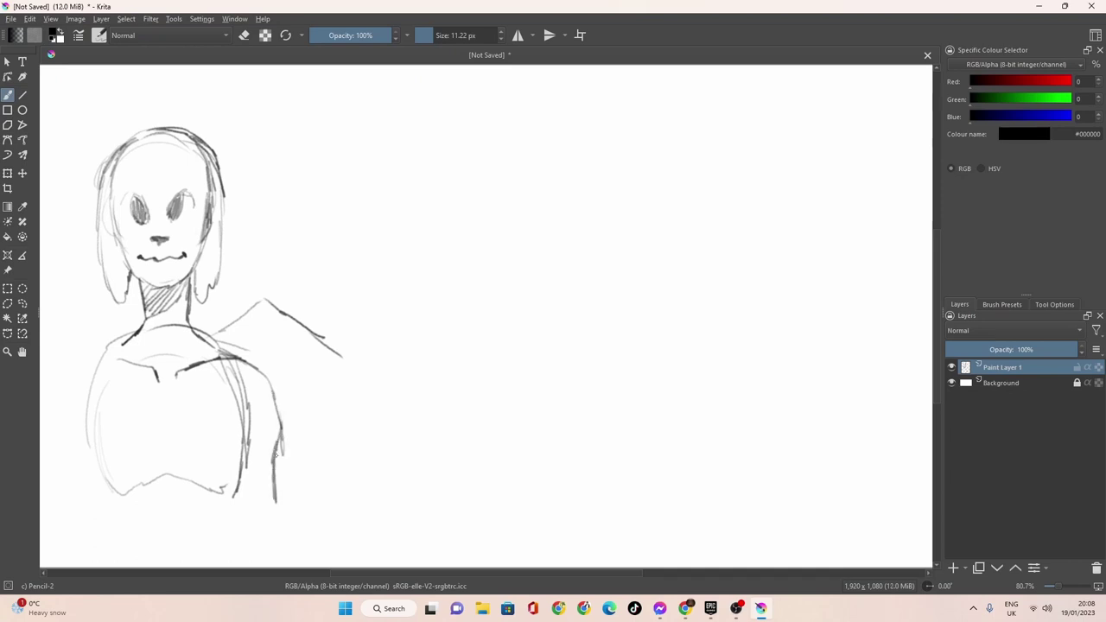
mouse_move(278, 415)
left_mouse_down()
mouse_move(275, 510)
mouse_move(290, 566)
left_mouse_up()
left_click_drag(235, 489, 248, 566)
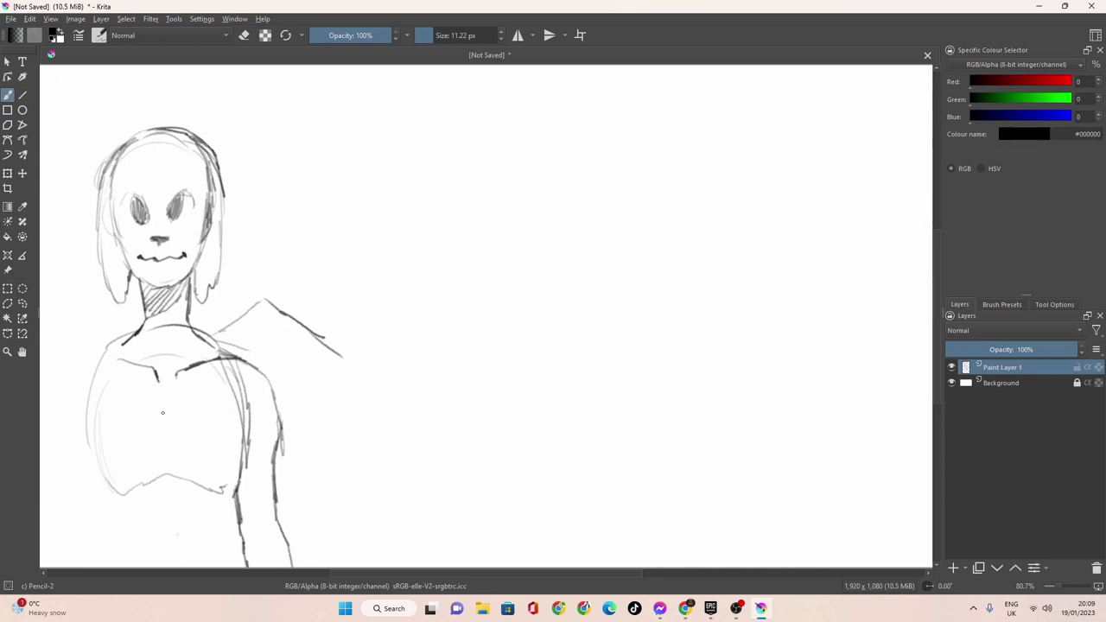
left_click_drag(168, 424, 175, 560)
left_click_drag(89, 473, 110, 548)
left_click_drag(232, 506, 235, 544)
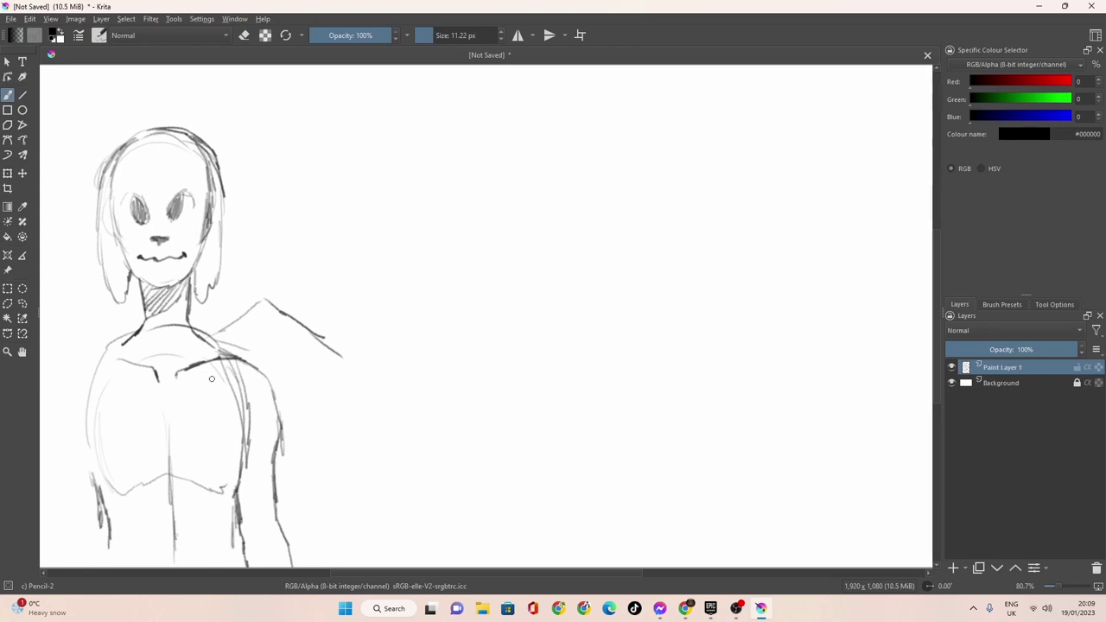
- Sketch the figure's other arm and shoulder, and darken the armpit, side and shoulder contours
mouse_move(129, 333)
left_mouse_down()
mouse_move(78, 354)
mouse_move(41, 420)
mouse_move(59, 381)
mouse_move(52, 512)
left_mouse_up()
mouse_move(59, 471)
left_mouse_down()
mouse_move(57, 526)
mouse_move(59, 479)
mouse_move(92, 537)
left_mouse_up()
left_click_drag(97, 472, 95, 488)
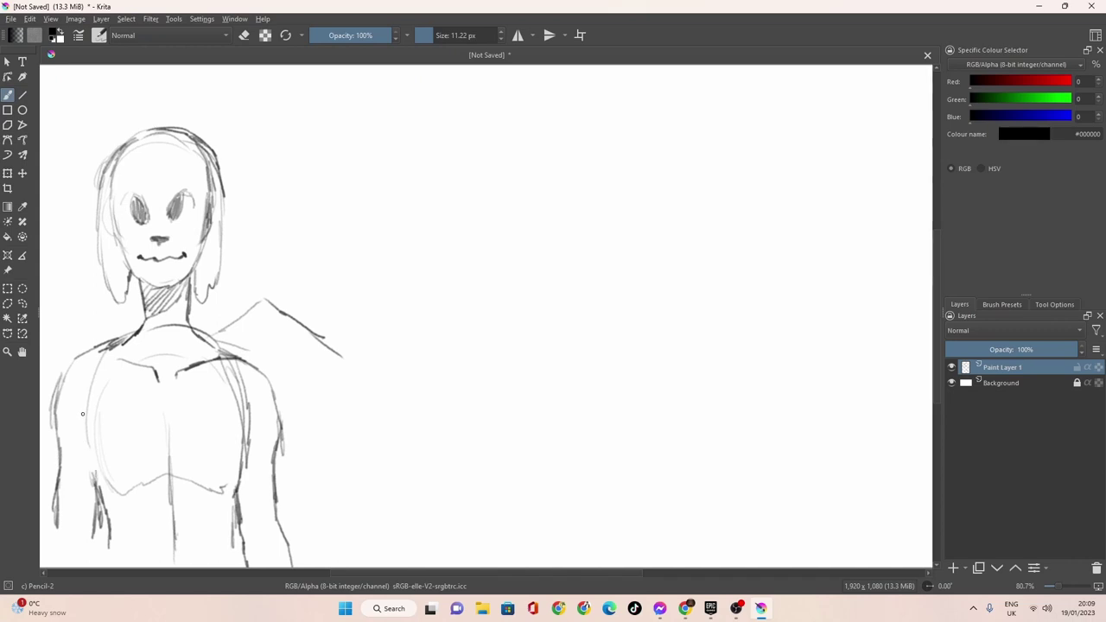
left_click_drag(82, 403, 91, 441)
left_click_drag(259, 404, 244, 446)
left_click_drag(89, 444, 92, 471)
left_click_drag(91, 446, 101, 497)
mouse_move(121, 359)
left_mouse_down()
mouse_move(98, 346)
mouse_move(90, 359)
left_mouse_up()
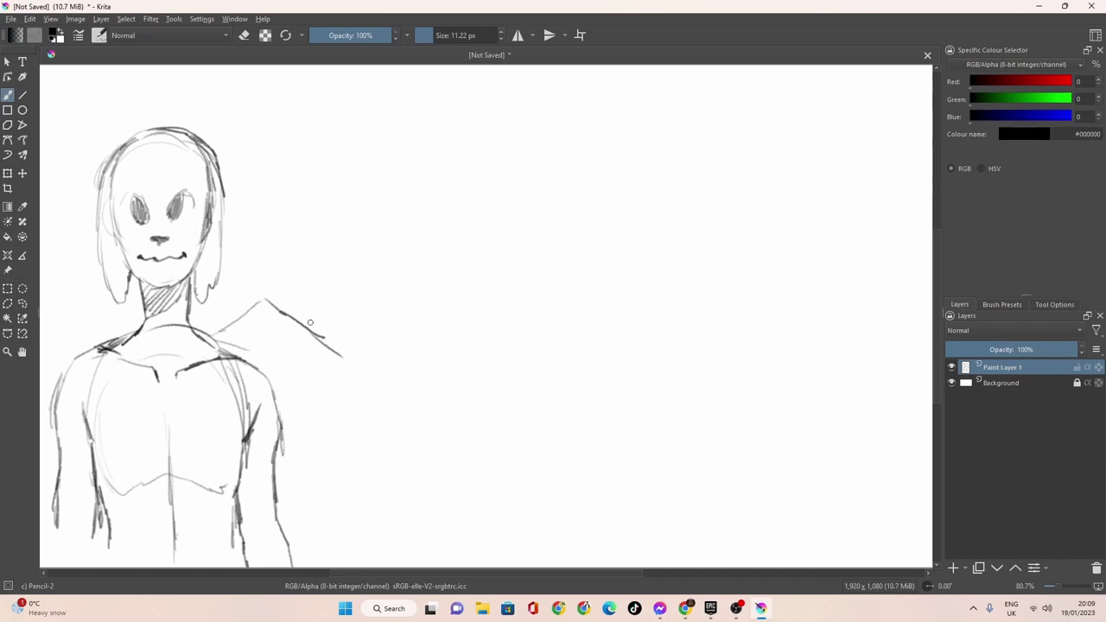
- Complete the wing with a scalloped lower edge and add thick slanted eyebrows, curved eye outlines and a chin mark to the face
mouse_move(340, 354)
left_mouse_down()
mouse_move(378, 382)
mouse_move(340, 423)
mouse_move(292, 456)
mouse_move(279, 450)
left_mouse_up()
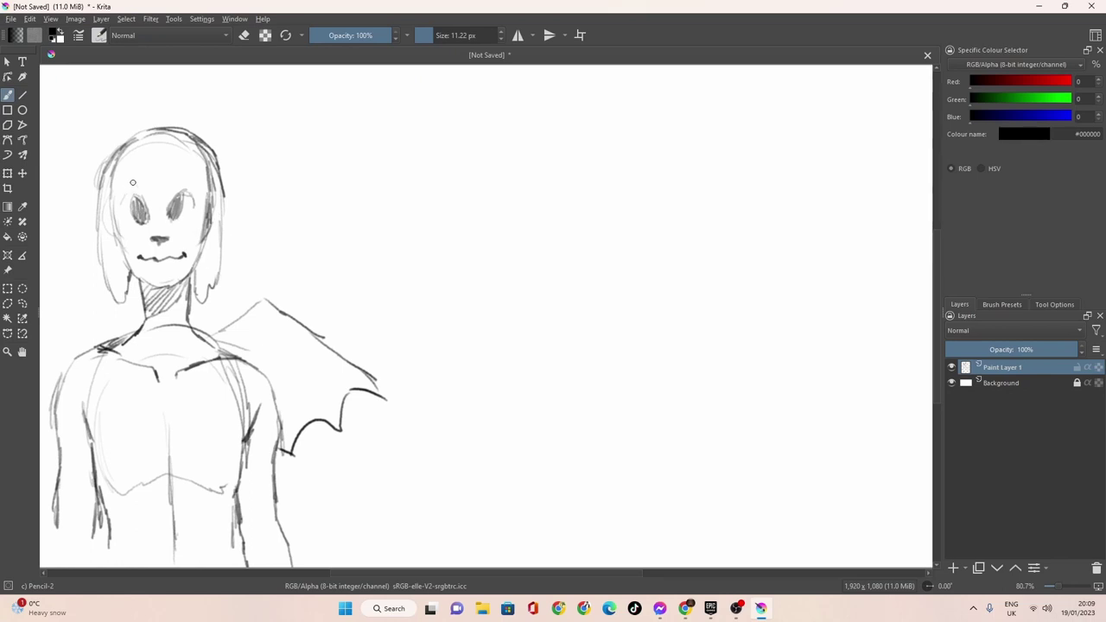
mouse_move(145, 176)
left_mouse_down()
mouse_move(144, 189)
mouse_move(167, 186)
left_mouse_up()
mouse_move(154, 182)
left_mouse_down()
mouse_move(136, 183)
mouse_move(177, 177)
mouse_move(126, 175)
left_mouse_up()
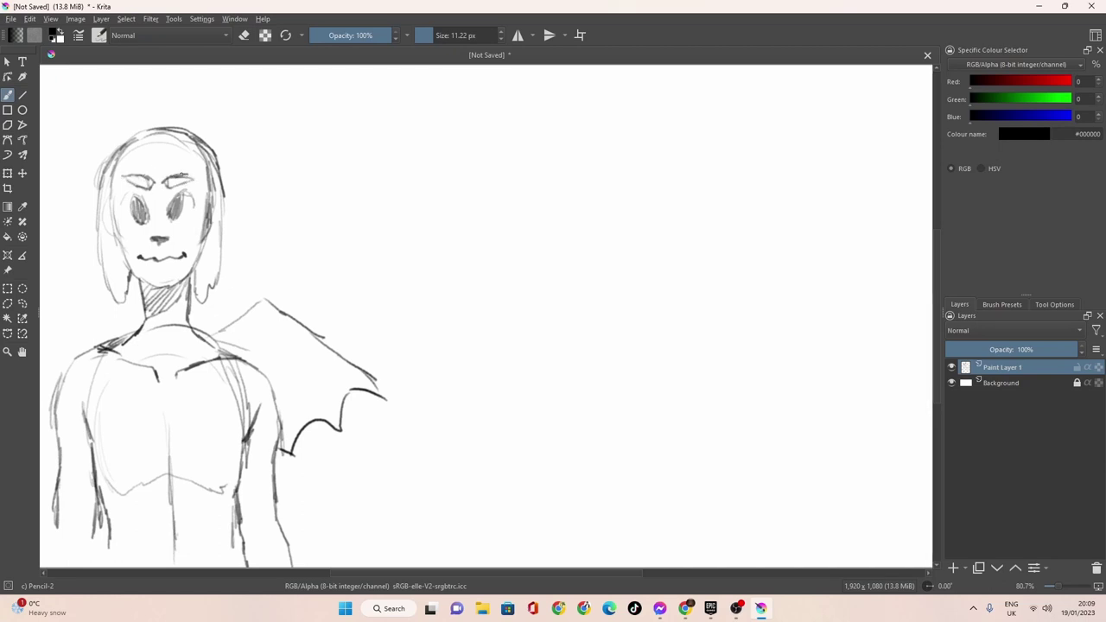
mouse_move(194, 176)
left_mouse_down()
mouse_move(167, 184)
mouse_move(178, 181)
left_mouse_up()
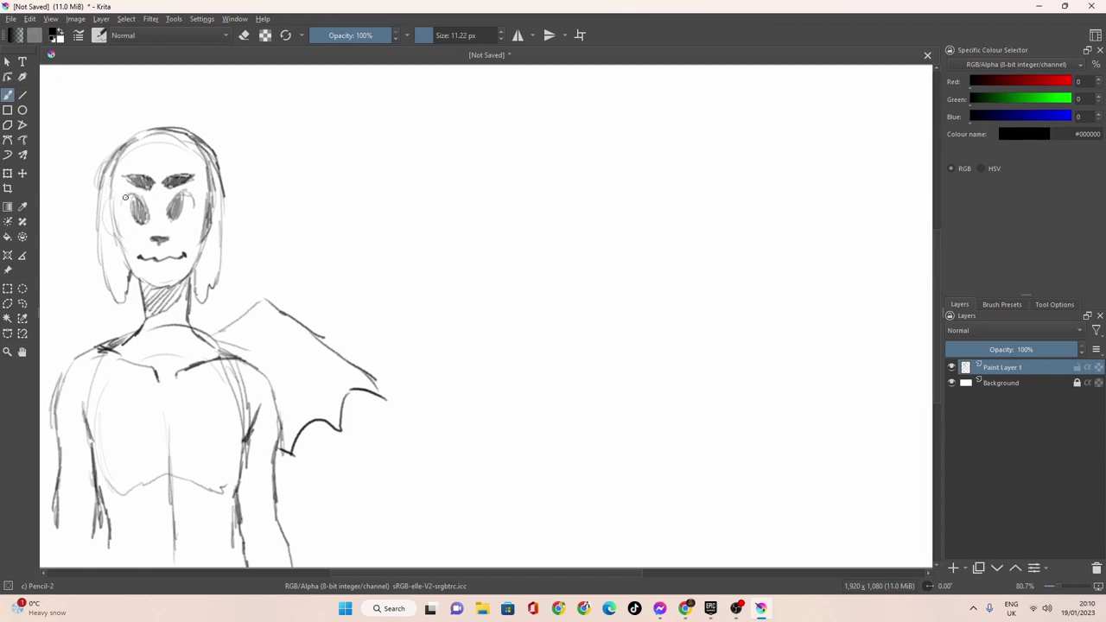
mouse_move(123, 212)
left_mouse_down()
mouse_move(132, 193)
mouse_move(188, 194)
mouse_move(192, 204)
left_mouse_up()
left_click_drag(158, 272, 165, 271)
- Sketch a second, rounder head beside the first figure, with two pointed ears and three small horns
mouse_move(341, 164)
left_mouse_down()
mouse_move(335, 214)
mouse_move(354, 252)
mouse_move(444, 230)
mouse_move(418, 251)
mouse_move(377, 253)
mouse_move(341, 232)
mouse_move(397, 255)
mouse_move(416, 248)
mouse_move(452, 214)
mouse_move(458, 172)
left_mouse_up()
mouse_move(346, 151)
left_mouse_down()
mouse_move(332, 171)
mouse_move(333, 226)
mouse_move(348, 245)
left_mouse_up()
mouse_move(439, 173)
left_mouse_down()
mouse_move(454, 226)
mouse_move(443, 243)
mouse_move(413, 248)
mouse_move(446, 240)
left_mouse_up()
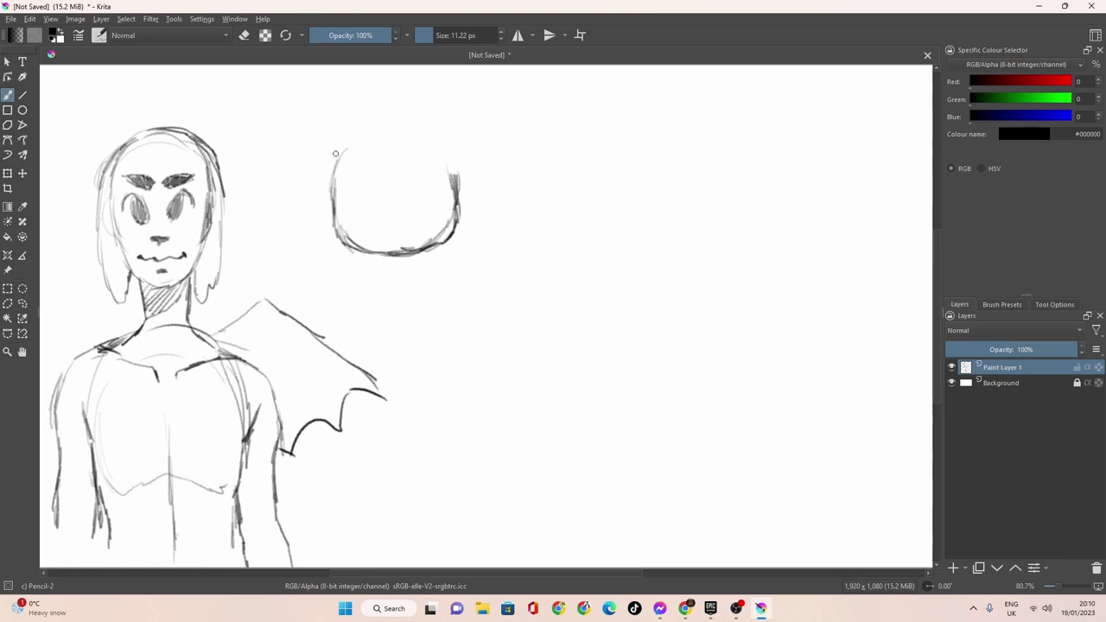
mouse_move(326, 178)
left_mouse_down()
mouse_move(317, 223)
mouse_move(333, 226)
mouse_move(308, 185)
mouse_move(334, 185)
mouse_move(313, 193)
left_mouse_up()
mouse_move(455, 177)
left_mouse_down()
mouse_move(468, 163)
mouse_move(482, 170)
mouse_move(465, 206)
left_mouse_up()
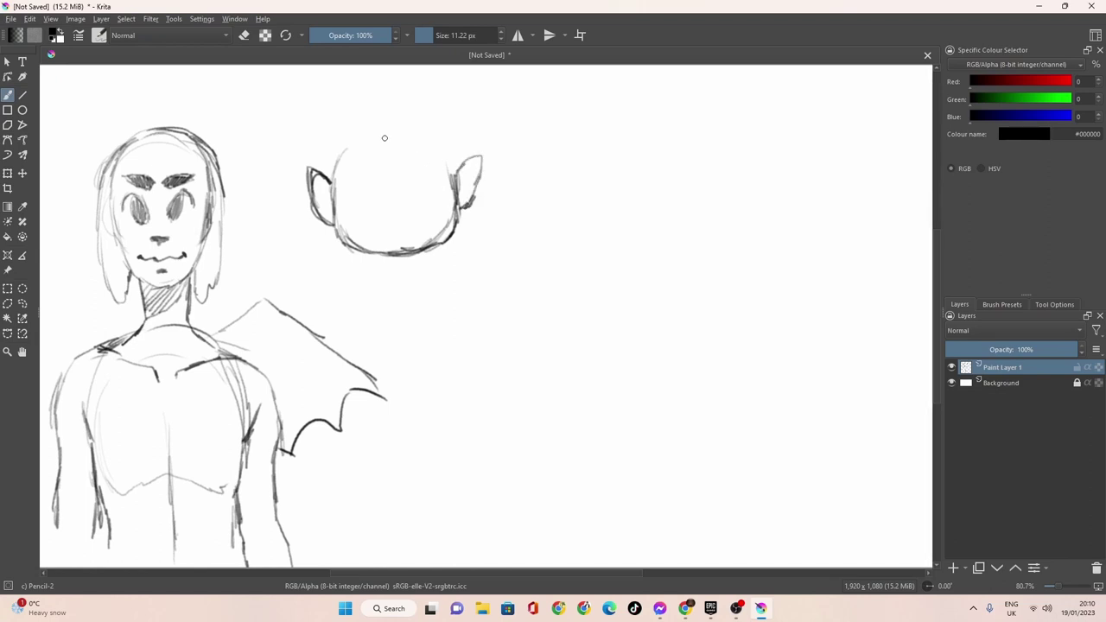
left_click_drag(336, 173, 337, 229)
mouse_move(336, 154)
left_mouse_down()
mouse_move(335, 115)
mouse_move(356, 127)
mouse_move(396, 110)
mouse_move(451, 129)
mouse_move(454, 192)
left_mouse_up()
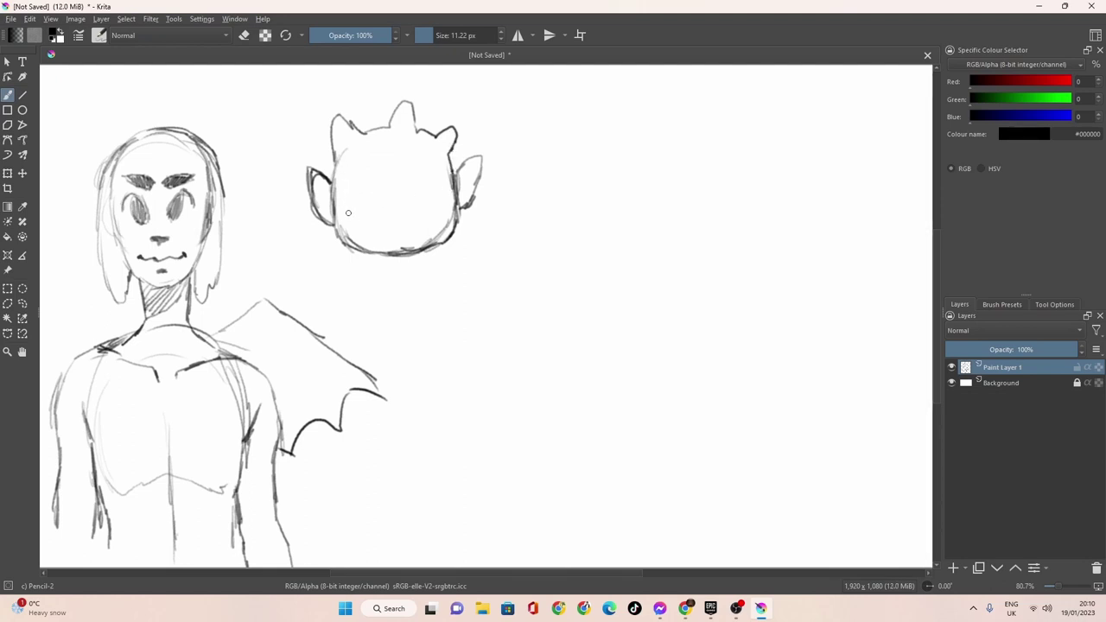
- Draw the horned character's slanted brows, shaded eyes, nose and wavy mouth, and hatch its horns
mouse_move(363, 185)
left_mouse_down()
mouse_move(382, 209)
mouse_move(349, 193)
mouse_move(354, 209)
left_mouse_up()
mouse_move(411, 201)
left_mouse_down()
mouse_move(432, 184)
mouse_move(438, 206)
mouse_move(428, 185)
mouse_move(410, 197)
mouse_move(372, 180)
mouse_move(416, 182)
mouse_move(402, 184)
left_mouse_up()
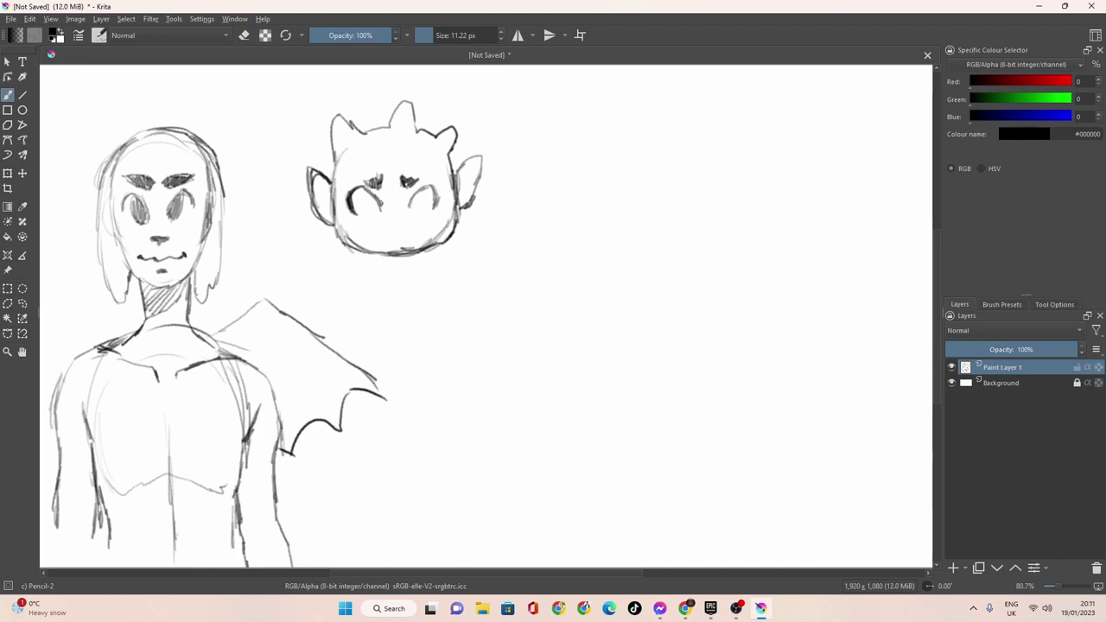
left_click_drag(338, 121, 346, 158)
mouse_move(403, 107)
left_mouse_down()
mouse_move(408, 134)
mouse_move(450, 134)
left_mouse_up()
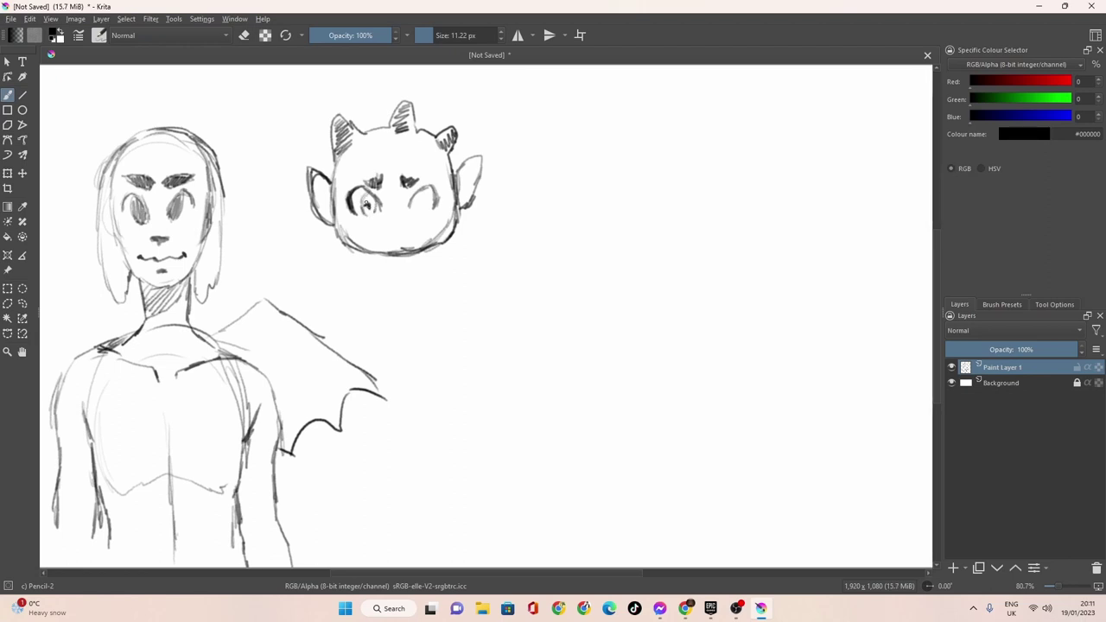
left_click_drag(366, 204, 369, 200)
left_click_drag(416, 201, 420, 195)
left_click_drag(386, 224, 392, 225)
left_click_drag(375, 237, 424, 235)
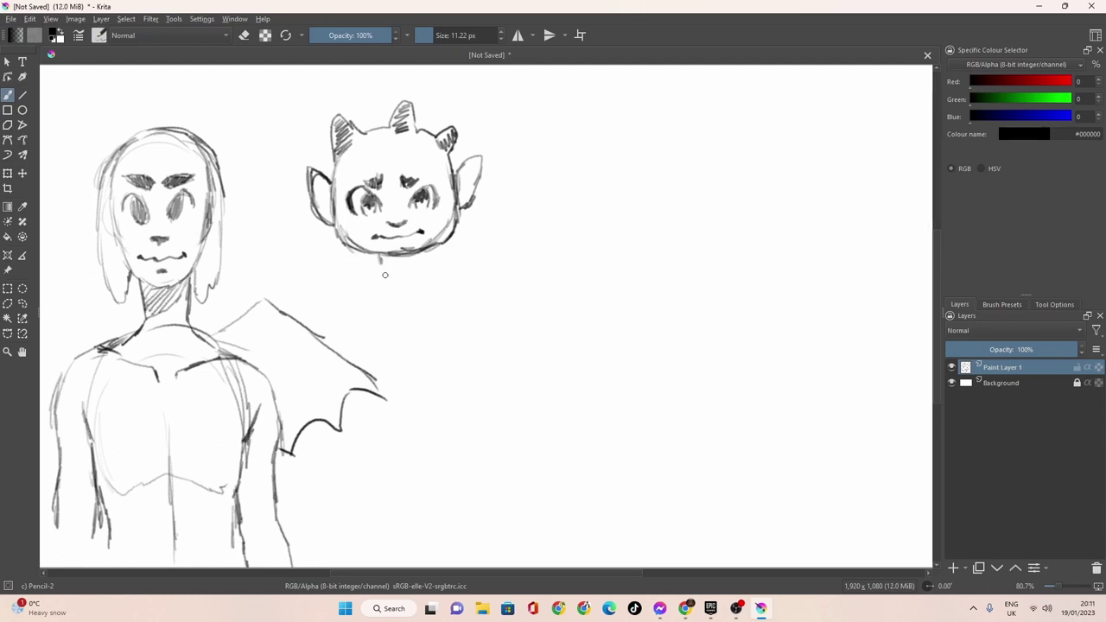
- Sketch the horned character's small body with hatched neck, two short pointed legs and a left arm ending in a fingered hand
mouse_move(408, 266)
left_mouse_down()
mouse_move(380, 276)
mouse_move(361, 341)
left_mouse_up()
mouse_move(366, 276)
left_mouse_down()
mouse_move(330, 330)
mouse_move(332, 371)
mouse_move(367, 336)
mouse_move(356, 352)
mouse_move(368, 343)
mouse_move(382, 449)
mouse_move(390, 458)
mouse_move(424, 418)
mouse_move(465, 404)
mouse_move(435, 416)
mouse_move(463, 455)
left_mouse_up()
mouse_move(373, 382)
left_mouse_down()
mouse_move(398, 466)
mouse_move(429, 417)
mouse_move(467, 453)
mouse_move(485, 451)
mouse_move(475, 386)
left_mouse_up()
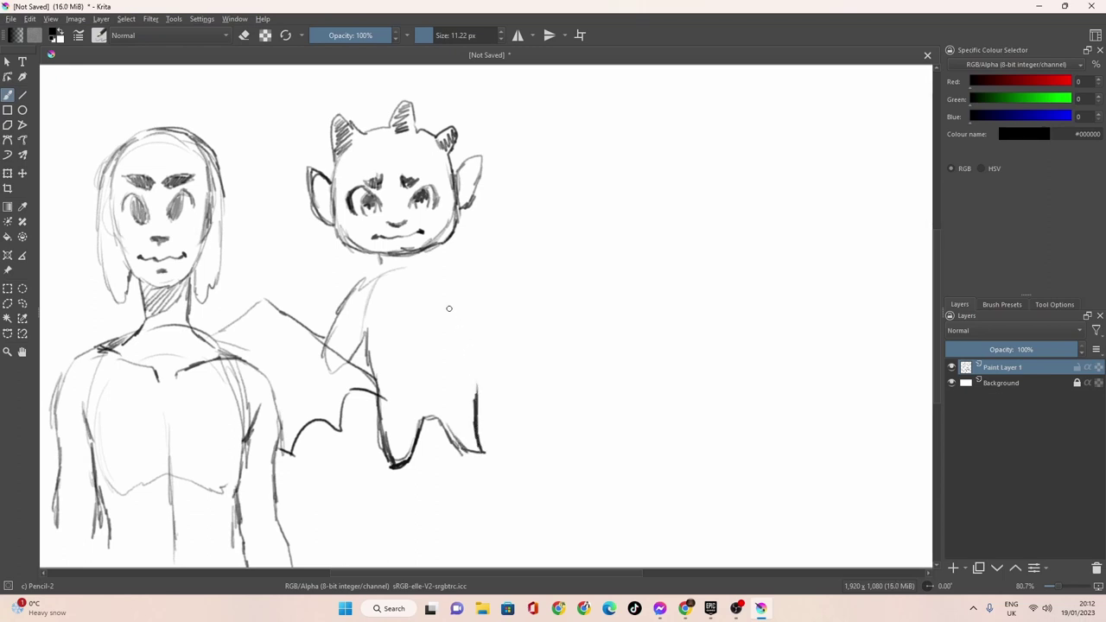
mouse_move(424, 251)
left_mouse_down()
mouse_move(386, 258)
mouse_move(342, 306)
mouse_move(381, 275)
mouse_move(326, 342)
mouse_move(325, 369)
mouse_move(331, 362)
mouse_move(339, 376)
mouse_move(356, 354)
left_mouse_up()
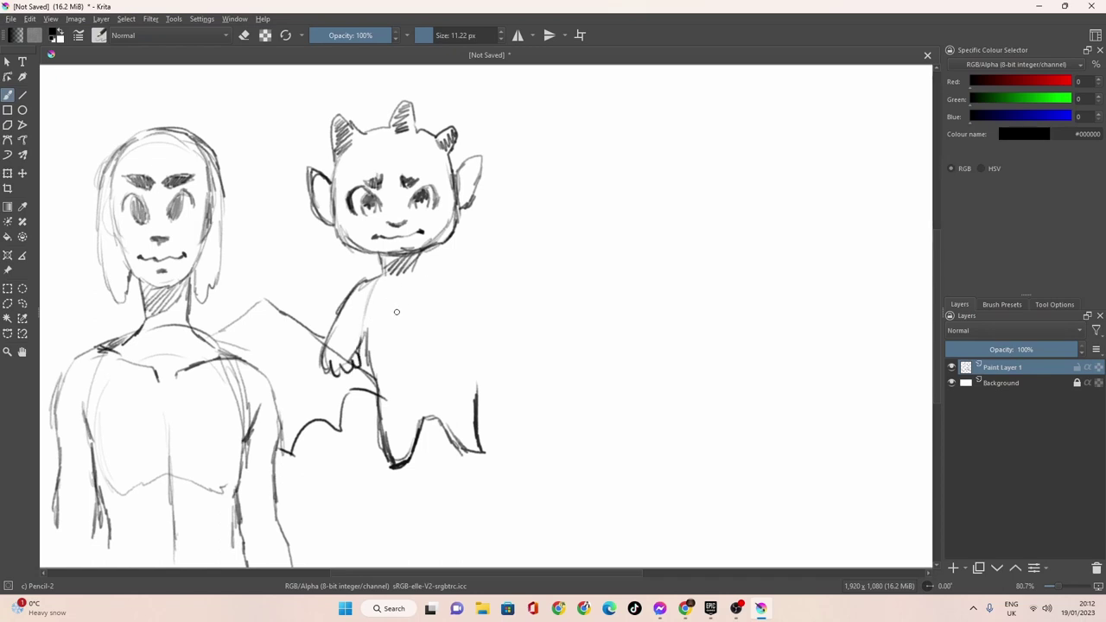
- Undo the left hand's finger strokes and redraw the hand with a simpler jagged edge
key("ctrl+z")
key("ctrl+z")
left_click_drag(321, 367, 345, 370)
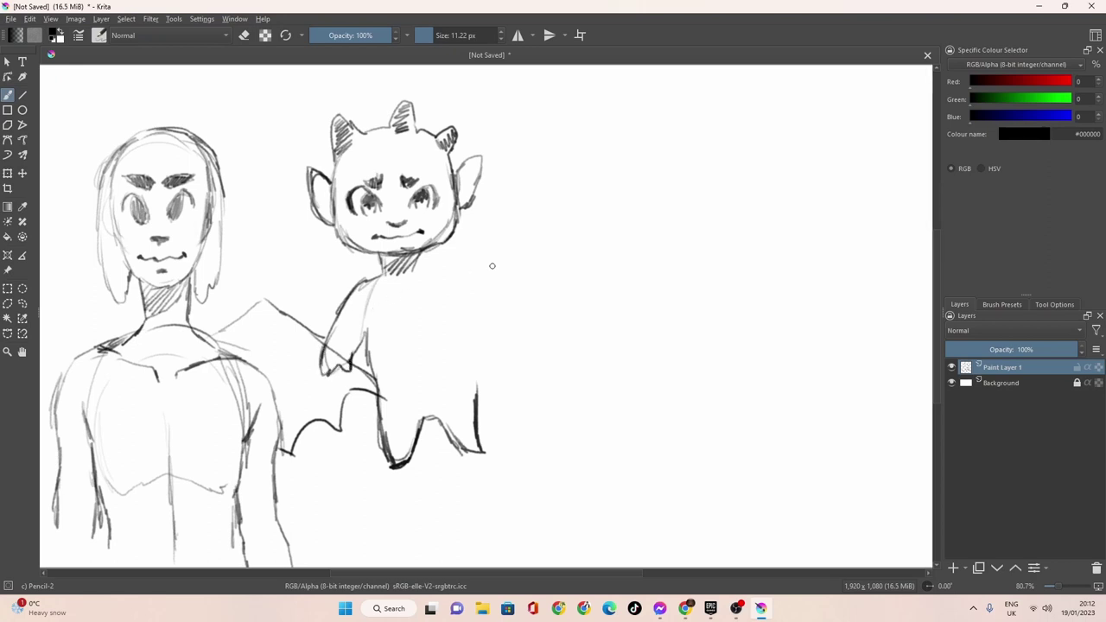
- Draw the horned character's right shoulder, arm, hand and torso side, and extend the left hand to match
left_click_drag(420, 271, 467, 276)
mouse_move(426, 272)
left_mouse_down()
mouse_move(458, 309)
mouse_move(460, 296)
mouse_move(472, 310)
mouse_move(451, 325)
mouse_move(467, 302)
mouse_move(480, 306)
mouse_move(473, 294)
mouse_move(528, 329)
mouse_move(488, 363)
left_mouse_up()
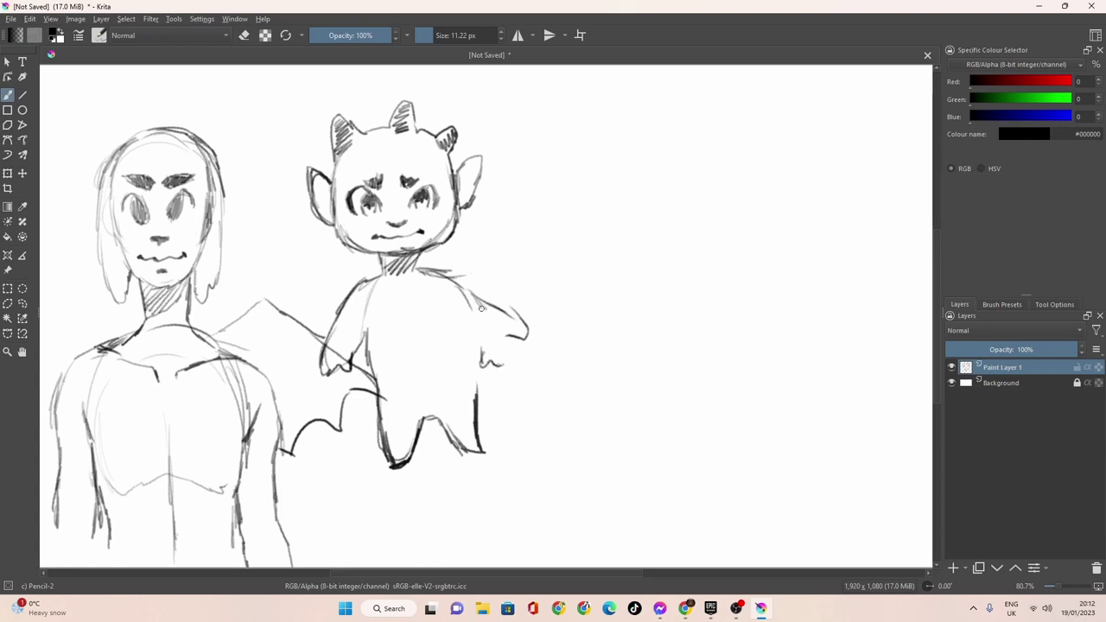
mouse_move(476, 287)
left_mouse_down()
mouse_move(512, 366)
mouse_move(467, 387)
left_mouse_up()
mouse_move(459, 326)
left_mouse_down()
mouse_move(474, 419)
mouse_move(462, 330)
left_mouse_up()
mouse_move(458, 283)
left_mouse_down()
mouse_move(500, 346)
mouse_move(473, 365)
mouse_move(496, 385)
mouse_move(518, 378)
mouse_move(490, 313)
mouse_move(465, 289)
left_mouse_up()
mouse_move(329, 367)
left_mouse_down()
mouse_move(321, 393)
mouse_move(353, 378)
mouse_move(363, 316)
mouse_move(371, 345)
left_mouse_up()
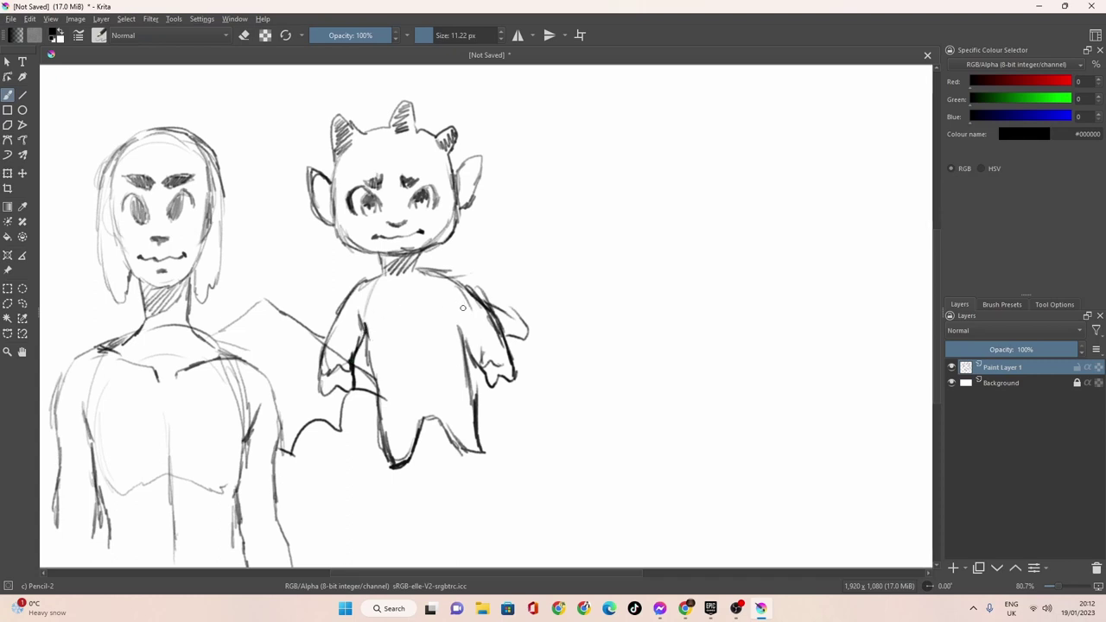
- Darken the inner and outer contours of the horned character's arms and hatch both hands
left_click_drag(464, 304, 459, 337)
left_click_drag(364, 359, 367, 335)
mouse_move(370, 278)
left_mouse_down()
mouse_move(340, 308)
mouse_move(322, 390)
left_mouse_up()
mouse_move(482, 368)
left_mouse_down()
mouse_move(508, 362)
mouse_move(502, 340)
mouse_move(476, 370)
left_mouse_up()
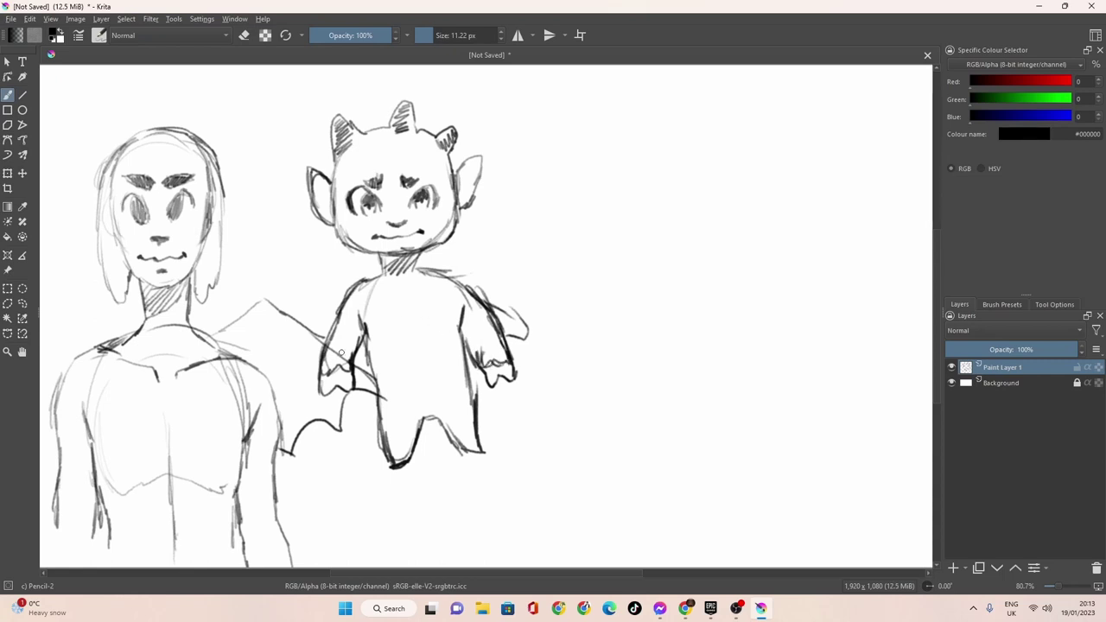
mouse_move(322, 371)
left_mouse_down()
mouse_move(325, 389)
mouse_move(353, 385)
left_mouse_up()
mouse_move(486, 367)
left_mouse_down()
mouse_move(493, 382)
mouse_move(519, 380)
left_mouse_up()
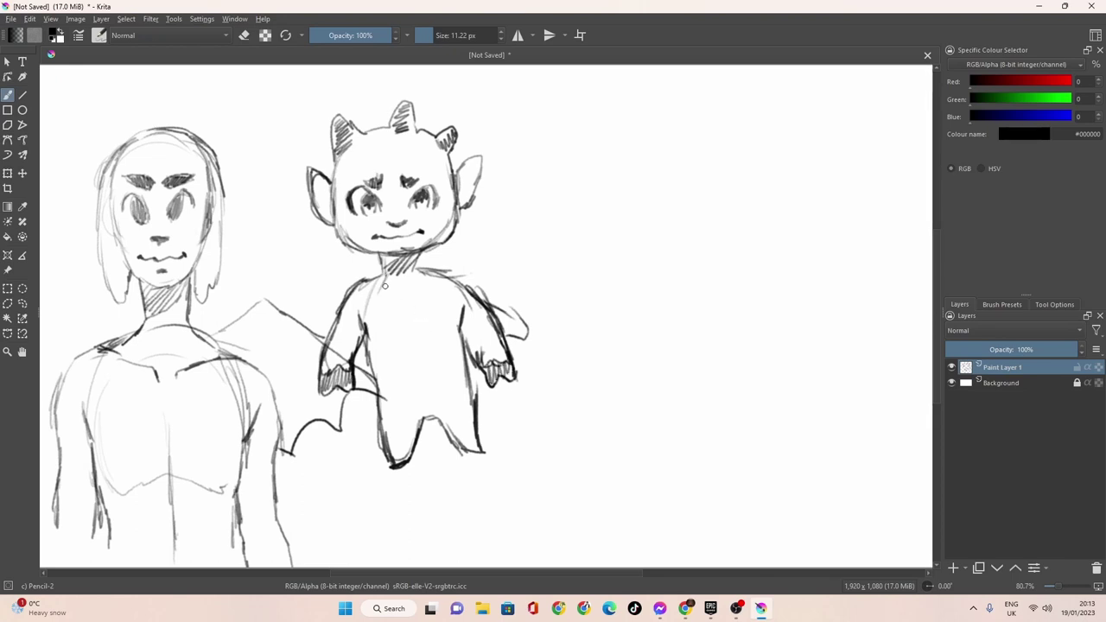
- Draw an oval belly patch, an arrow-tipped tail rising behind the right shoulder and collarbone lines on the horned character
mouse_move(458, 327)
left_mouse_down()
mouse_move(446, 302)
mouse_move(413, 289)
mouse_move(373, 354)
left_mouse_up()
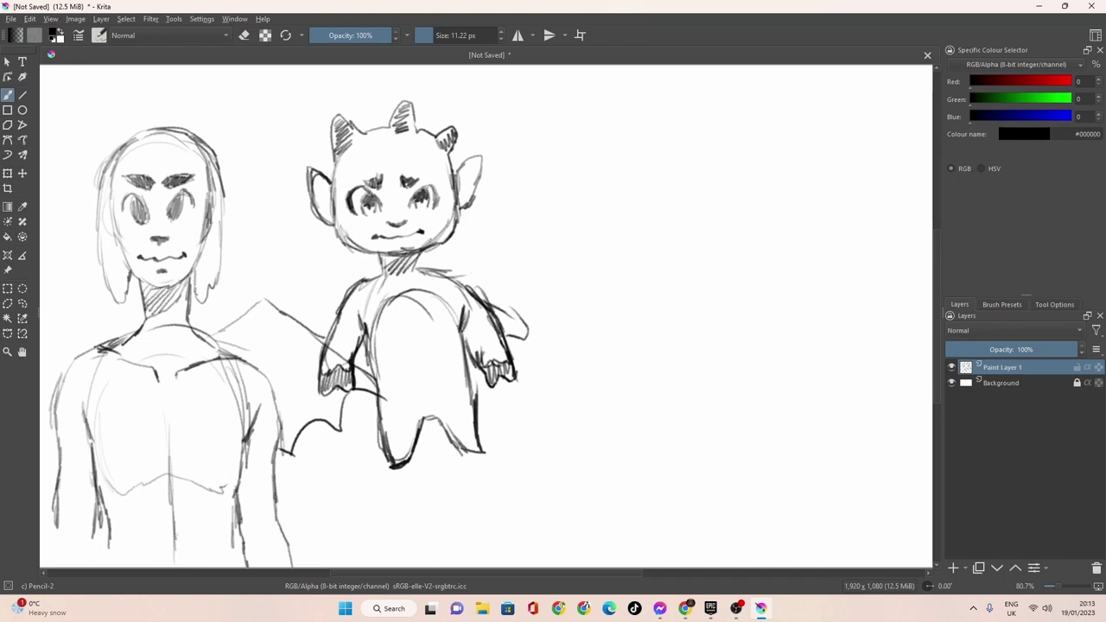
left_click_drag(367, 337, 374, 389)
mouse_move(458, 275)
left_mouse_down()
mouse_move(543, 240)
mouse_move(558, 252)
mouse_move(511, 242)
mouse_move(462, 254)
mouse_move(439, 287)
left_mouse_up()
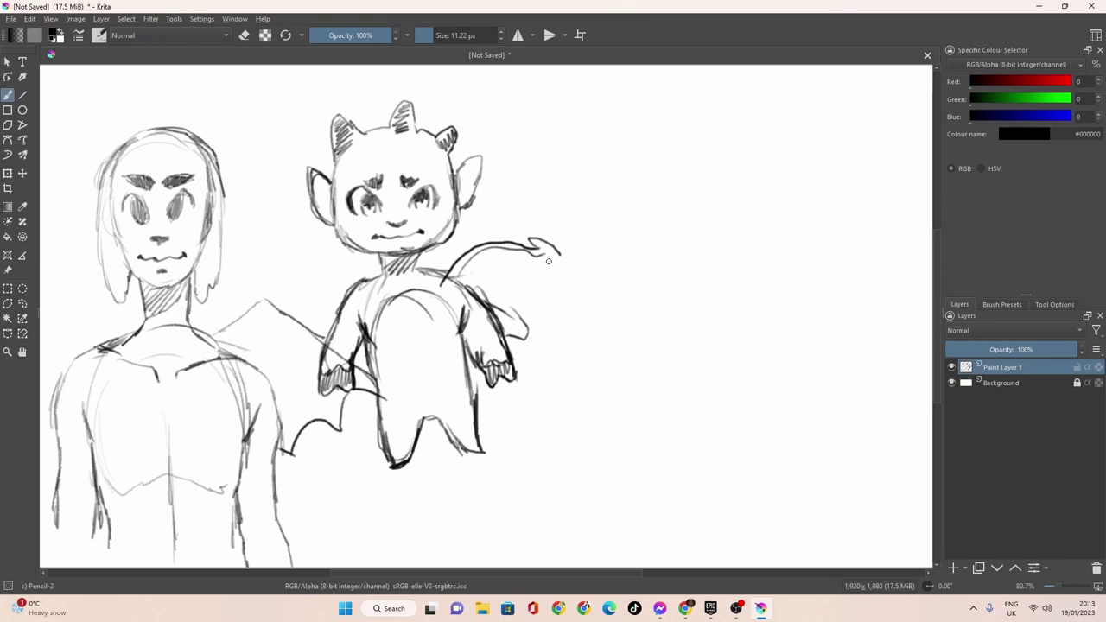
mouse_move(560, 255)
left_mouse_down()
mouse_move(528, 268)
mouse_move(512, 253)
mouse_move(475, 257)
mouse_move(452, 277)
mouse_move(475, 250)
mouse_move(457, 277)
left_mouse_up()
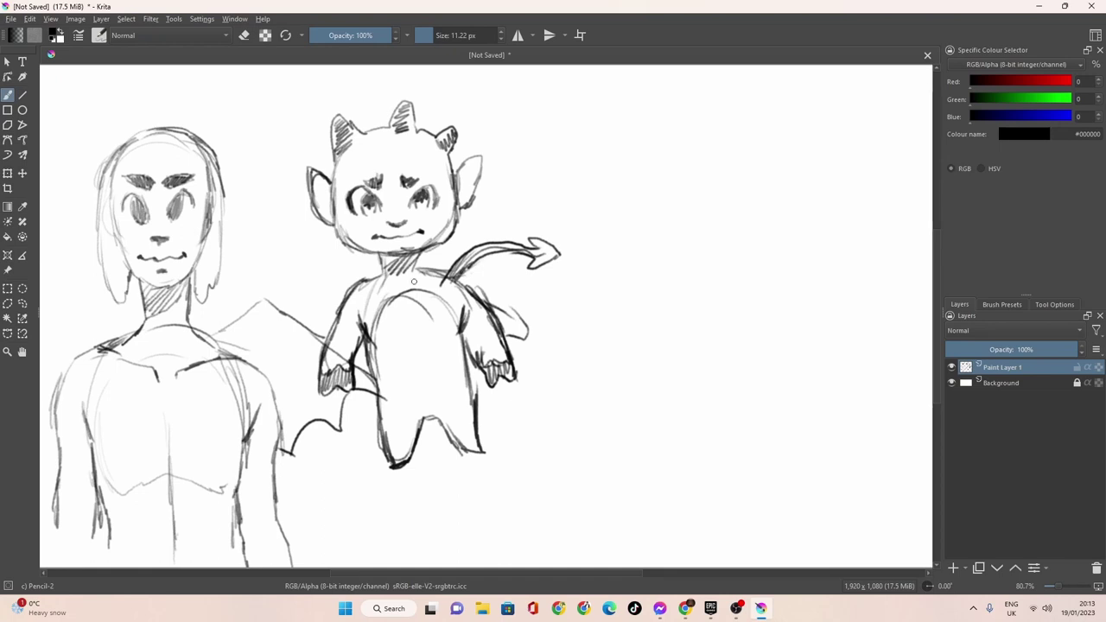
mouse_move(363, 281)
left_mouse_down()
mouse_move(443, 277)
mouse_move(421, 283)
left_mouse_up()
mouse_move(385, 381)
left_mouse_down()
mouse_move(458, 380)
mouse_move(462, 367)
mouse_move(410, 393)
mouse_move(377, 373)
mouse_move(394, 400)
left_mouse_up()
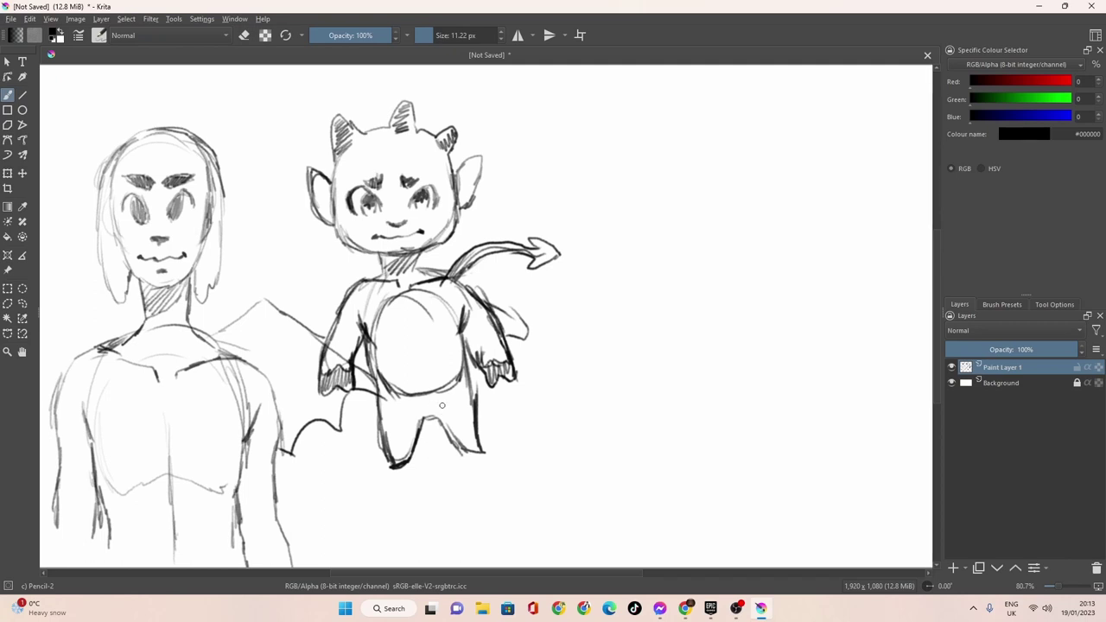
- Darken the horned character's right hip edge and add contour and inner lines to both pointed ears
mouse_move(474, 401)
left_mouse_down()
mouse_move(467, 352)
mouse_move(475, 420)
left_mouse_up()
left_click_drag(316, 179, 323, 203)
mouse_move(481, 159)
left_mouse_down()
mouse_move(463, 196)
mouse_move(457, 169)
left_mouse_up()
left_click_drag(465, 159, 450, 173)
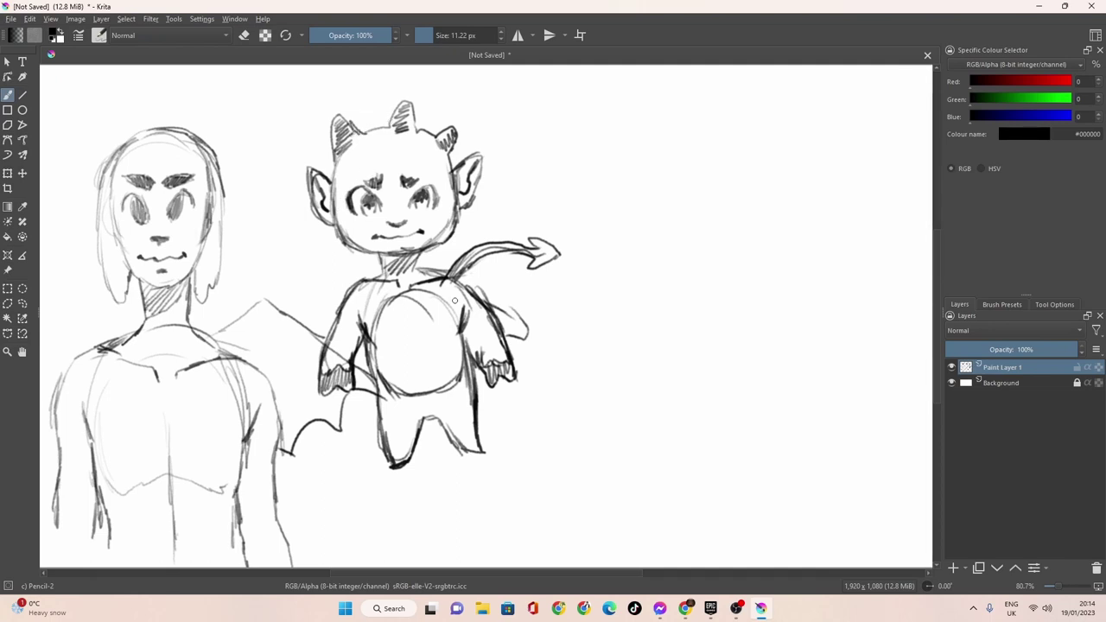
- Draw a navel on the belly patch, darken both leg contours and add a double-line loop beside the right leg
left_click_drag(421, 371, 423, 378)
mouse_move(406, 465)
left_mouse_down()
mouse_move(390, 460)
mouse_move(386, 433)
left_mouse_up()
left_click_drag(482, 453, 470, 349)
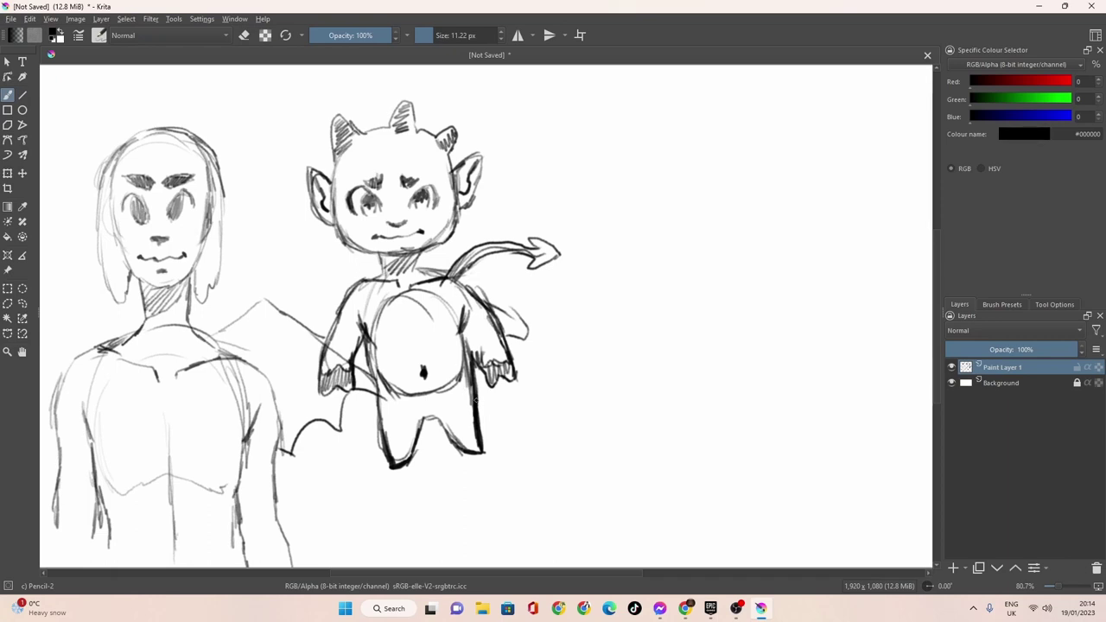
mouse_move(474, 402)
left_mouse_down()
mouse_move(518, 407)
mouse_move(528, 424)
mouse_move(516, 433)
mouse_move(477, 407)
mouse_move(489, 428)
mouse_move(504, 404)
mouse_move(482, 388)
mouse_move(539, 417)
mouse_move(531, 434)
mouse_move(510, 440)
mouse_move(480, 429)
left_mouse_up()
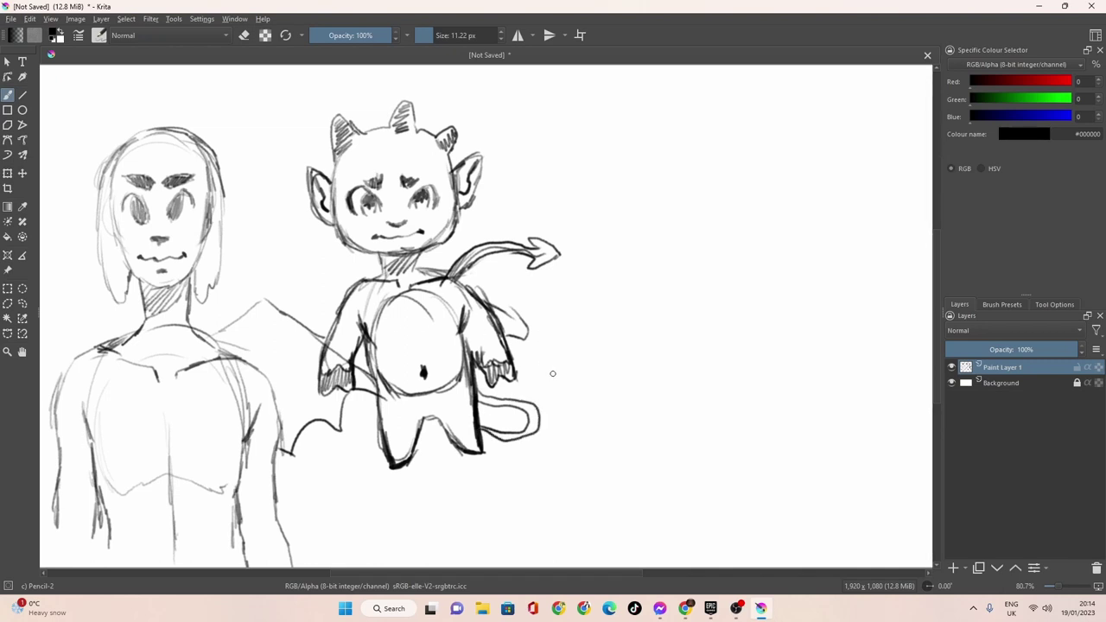
- Save the drawing as a JPEG image named demons in the folder "animation yhand drawn in krita"
mouse_move(573, 347)
left_mouse_down()
mouse_move(572, 384)
mouse_move(604, 361)
left_mouse_up()
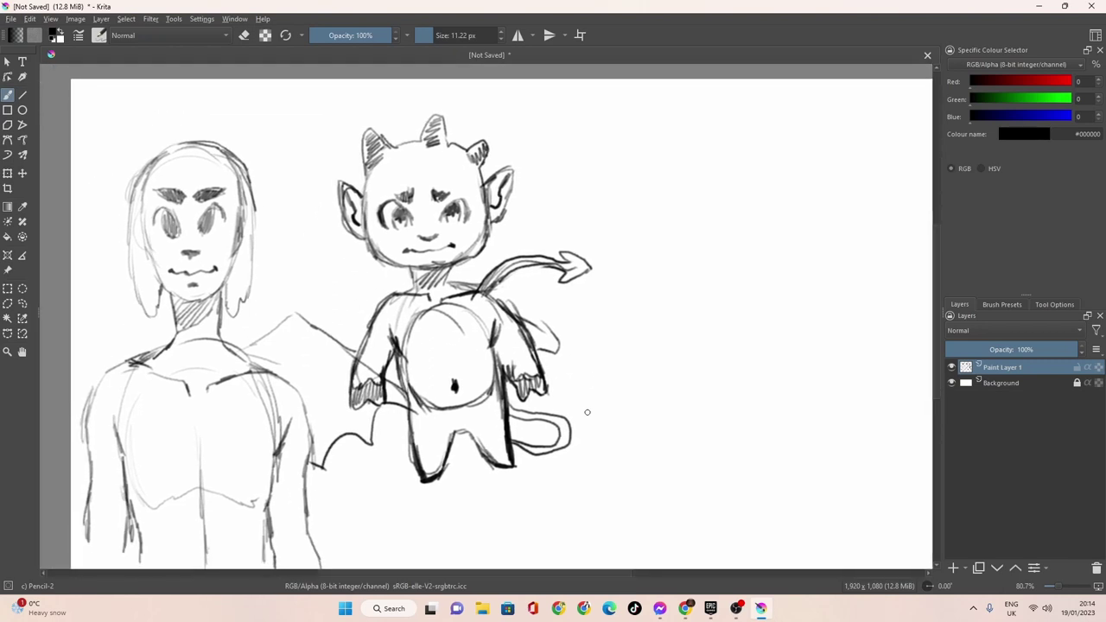
left_click(10, 18)
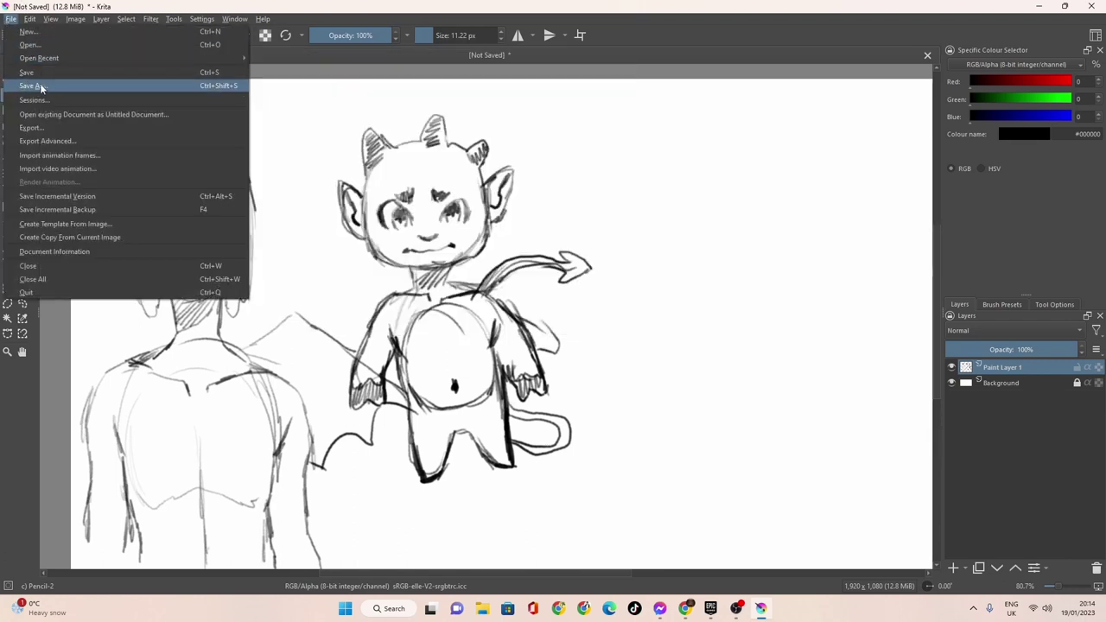
left_click(41, 87)
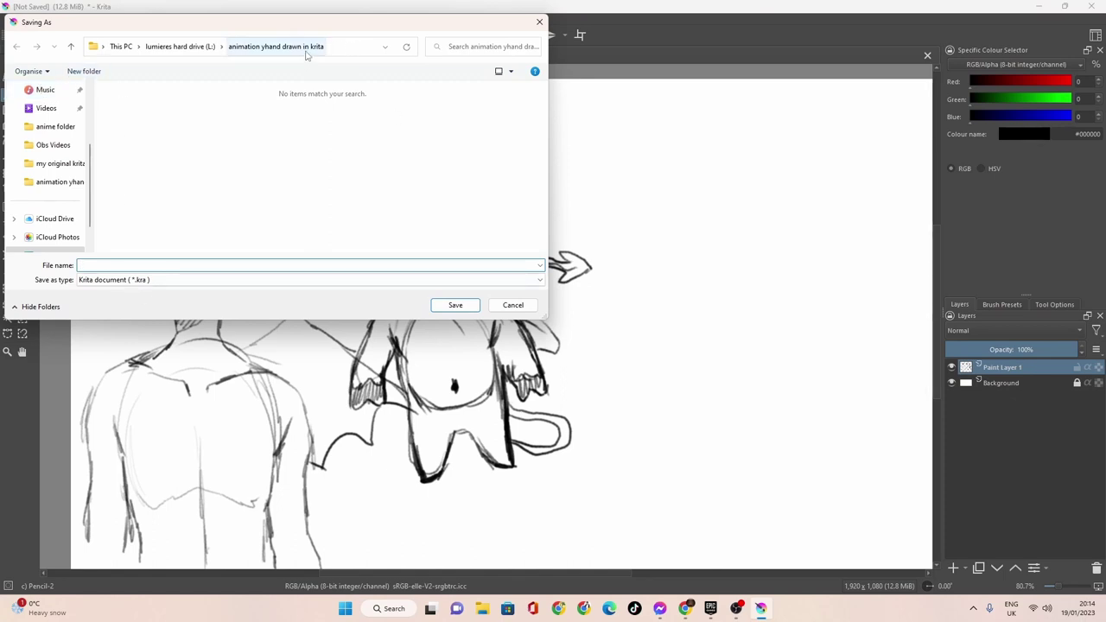
left_click(320, 280)
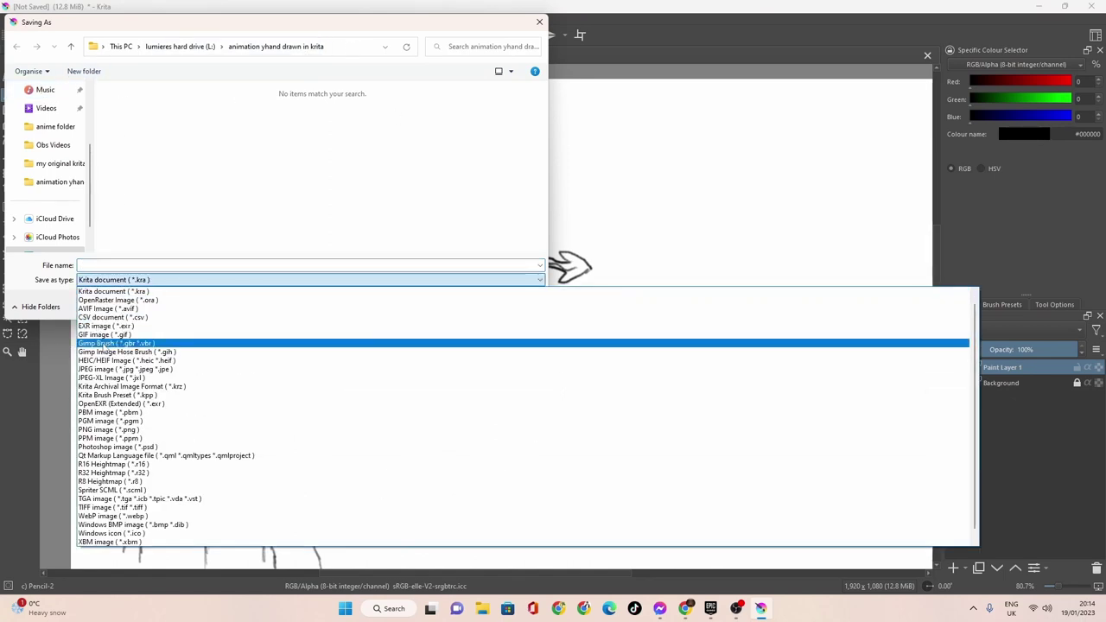
left_click(127, 371)
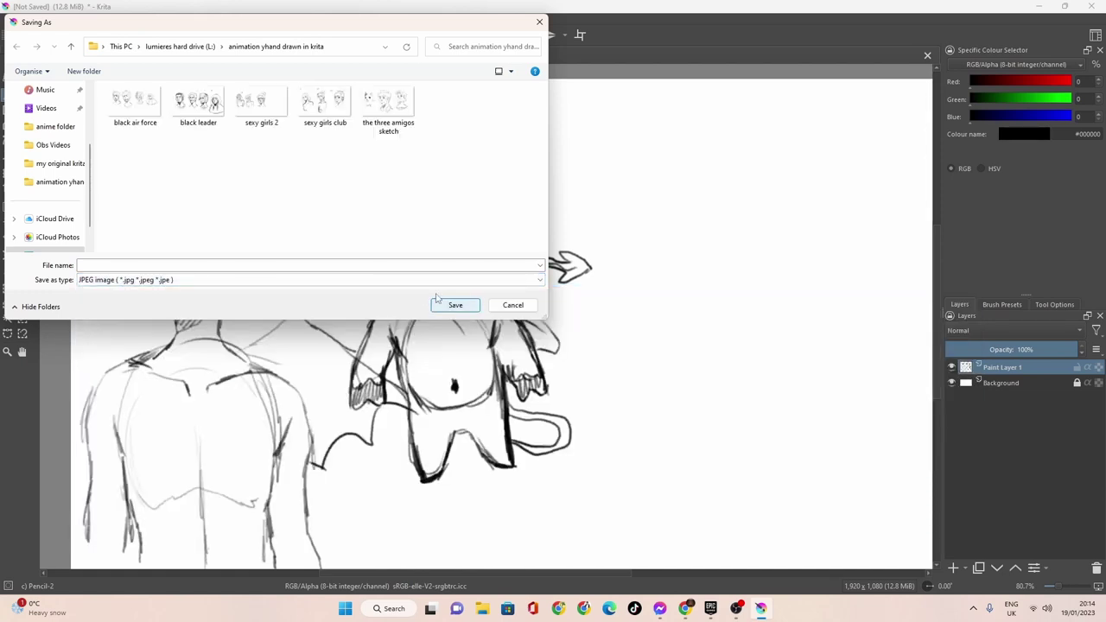
left_click(415, 266)
type("demon")
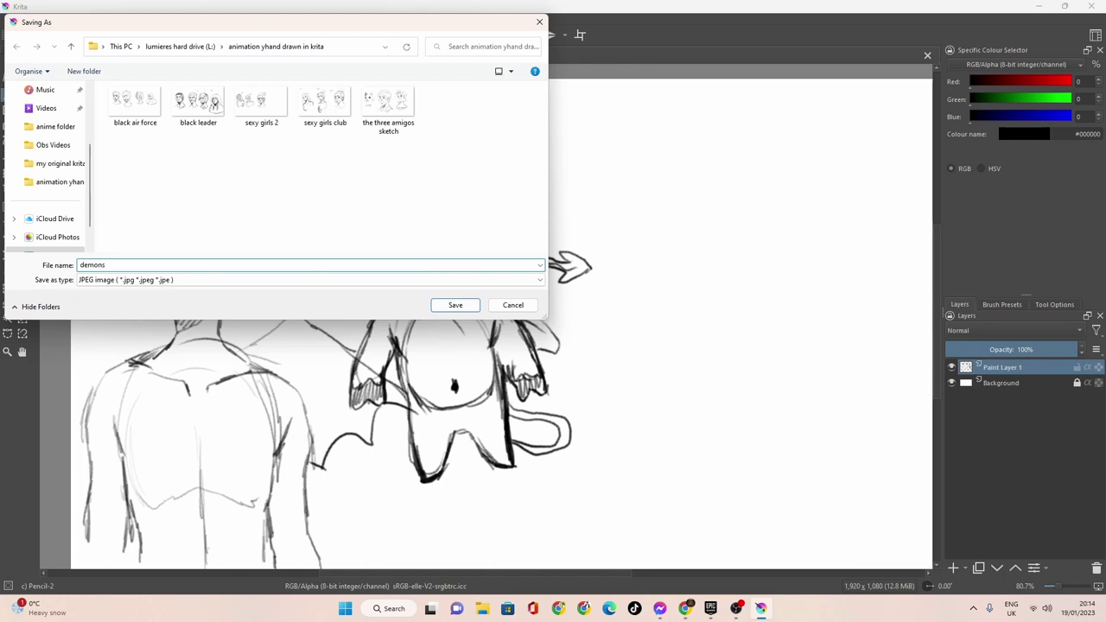
type("s")
key("Return")
left_click(650, 426)
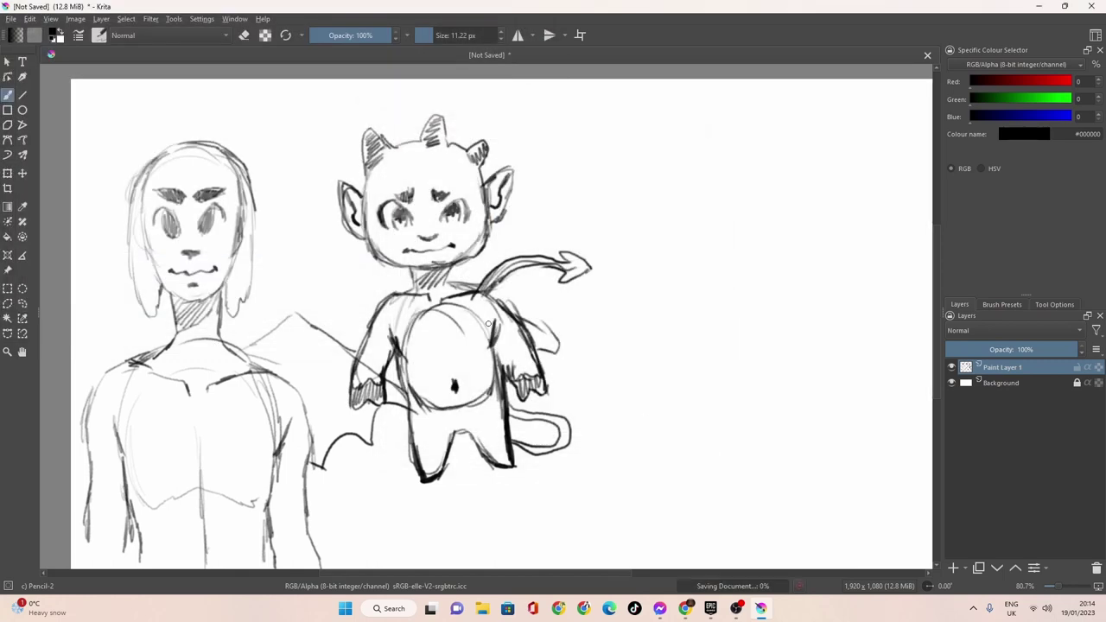
left_click(10, 18)
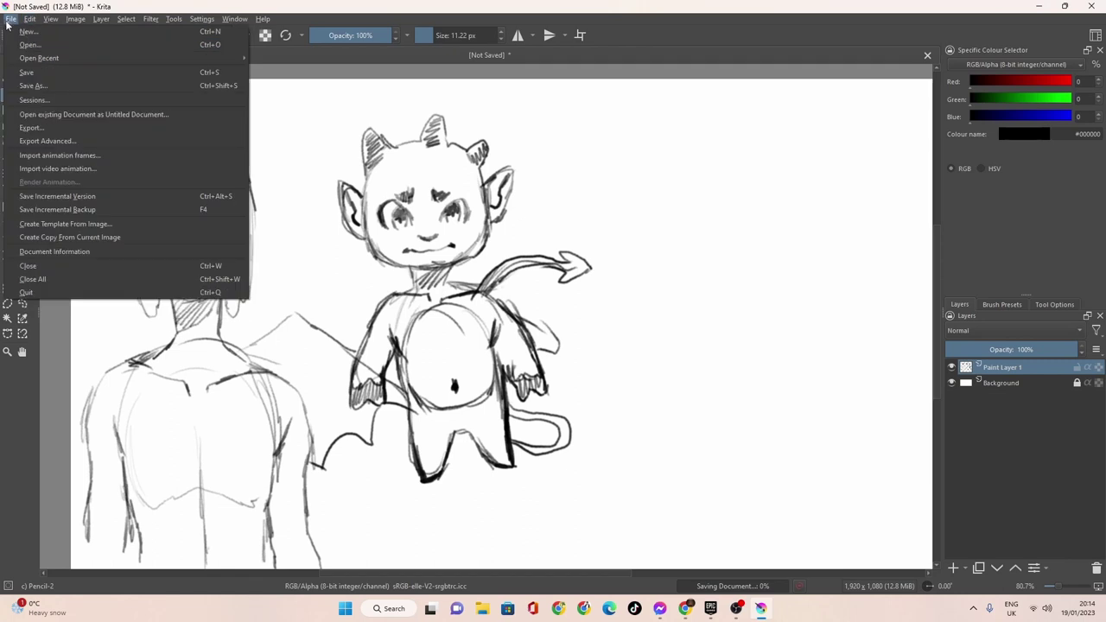
left_click(27, 73)
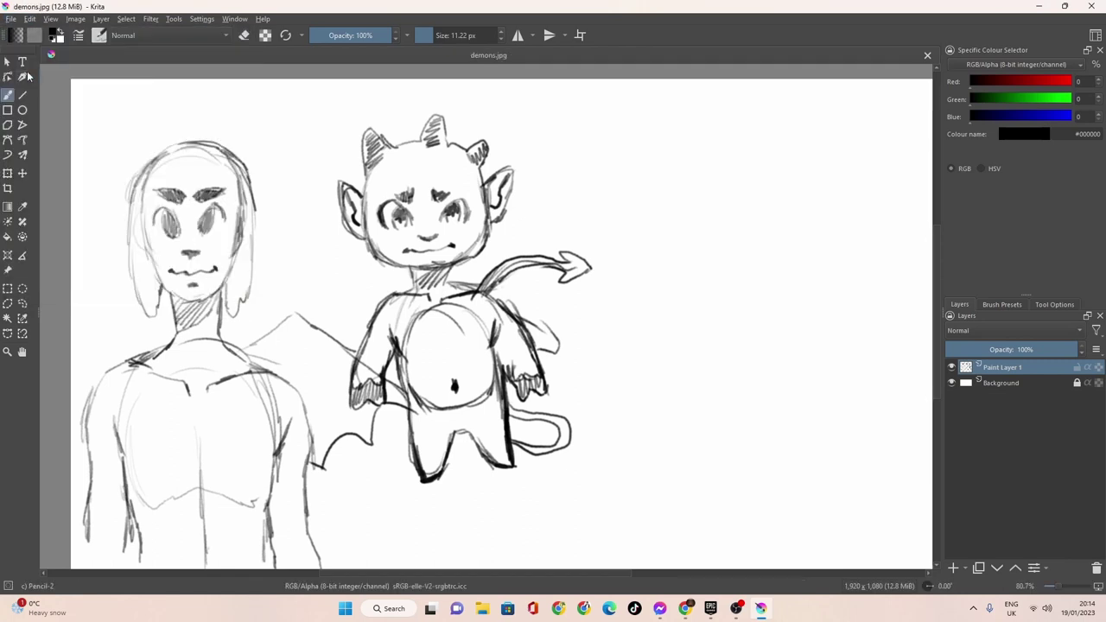
- Close Krita, discarding the unsaved changes to demons.jpg, and switch to OBS Studio
left_click(9, 19)
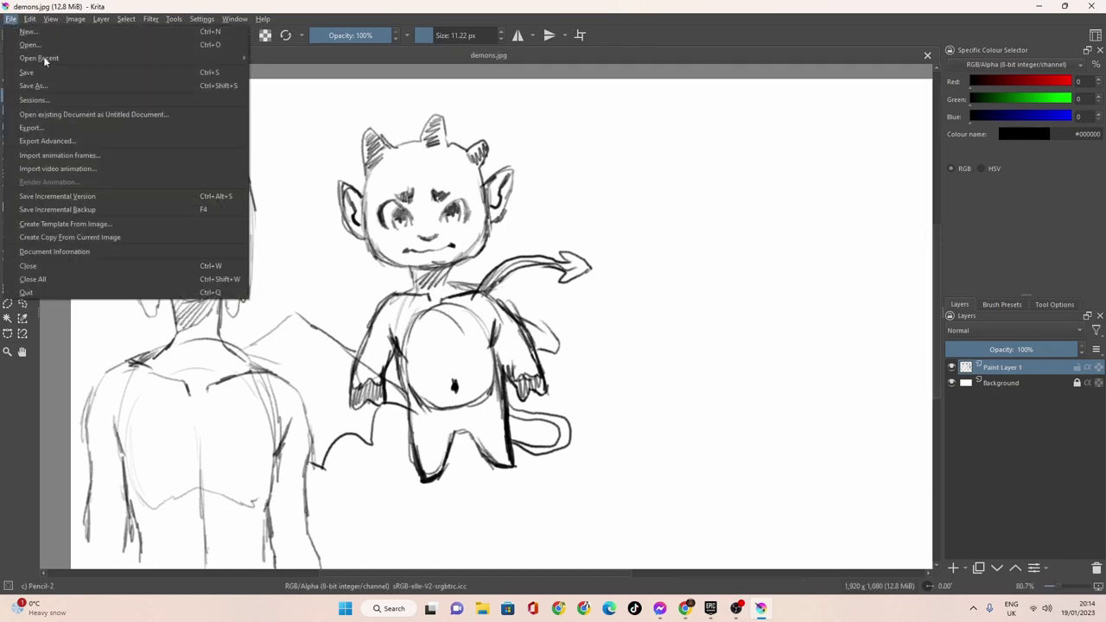
left_click(854, 301)
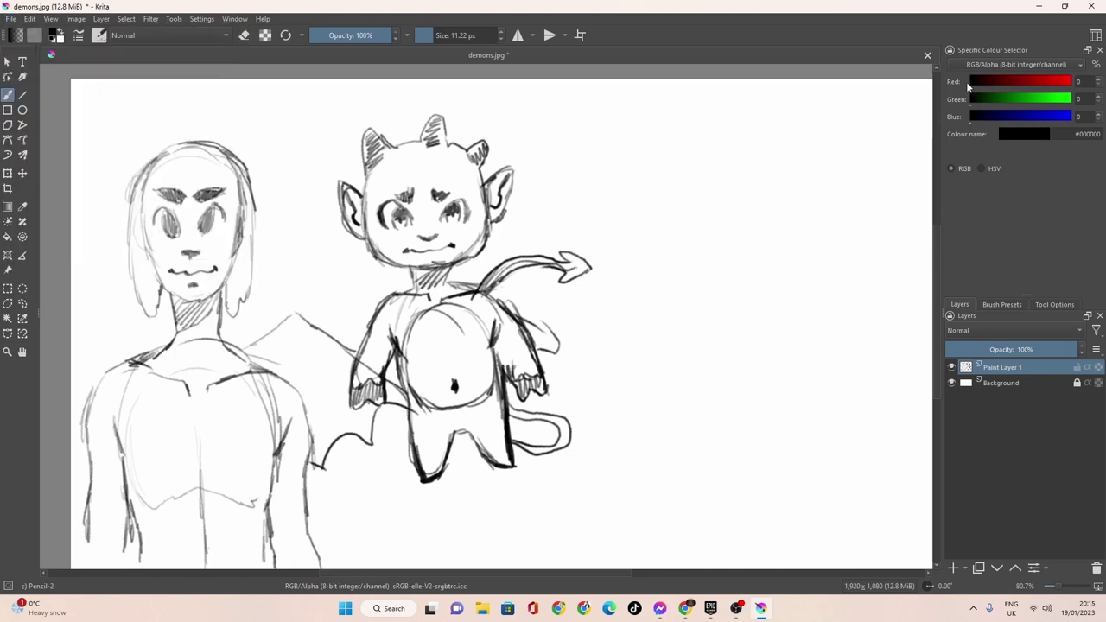
left_click(1092, 6)
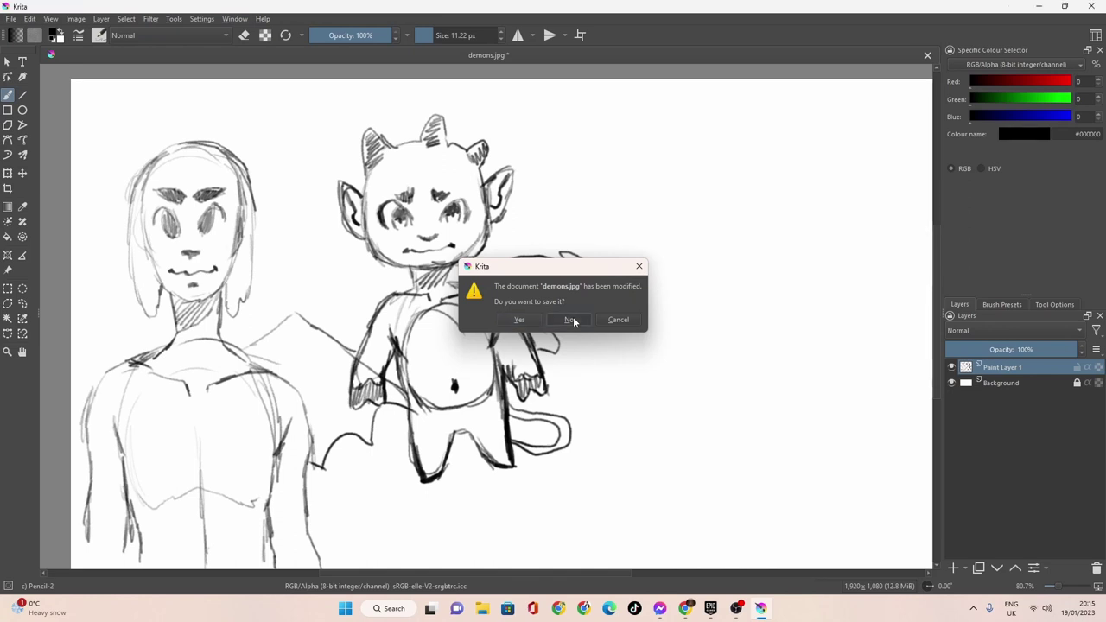
left_click(572, 320)
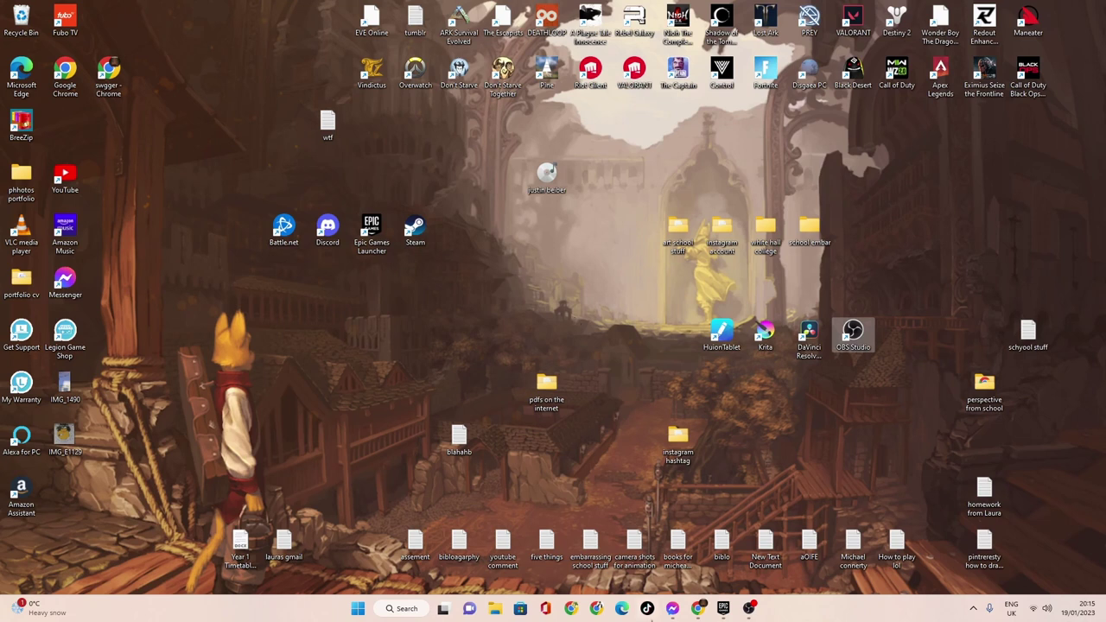
left_click(749, 609)
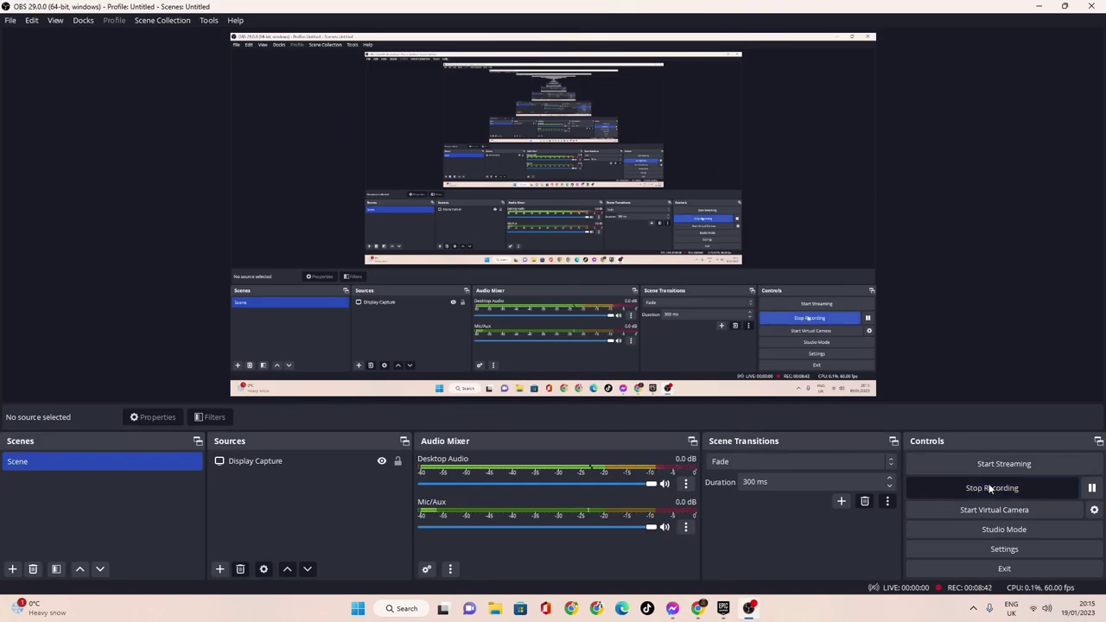